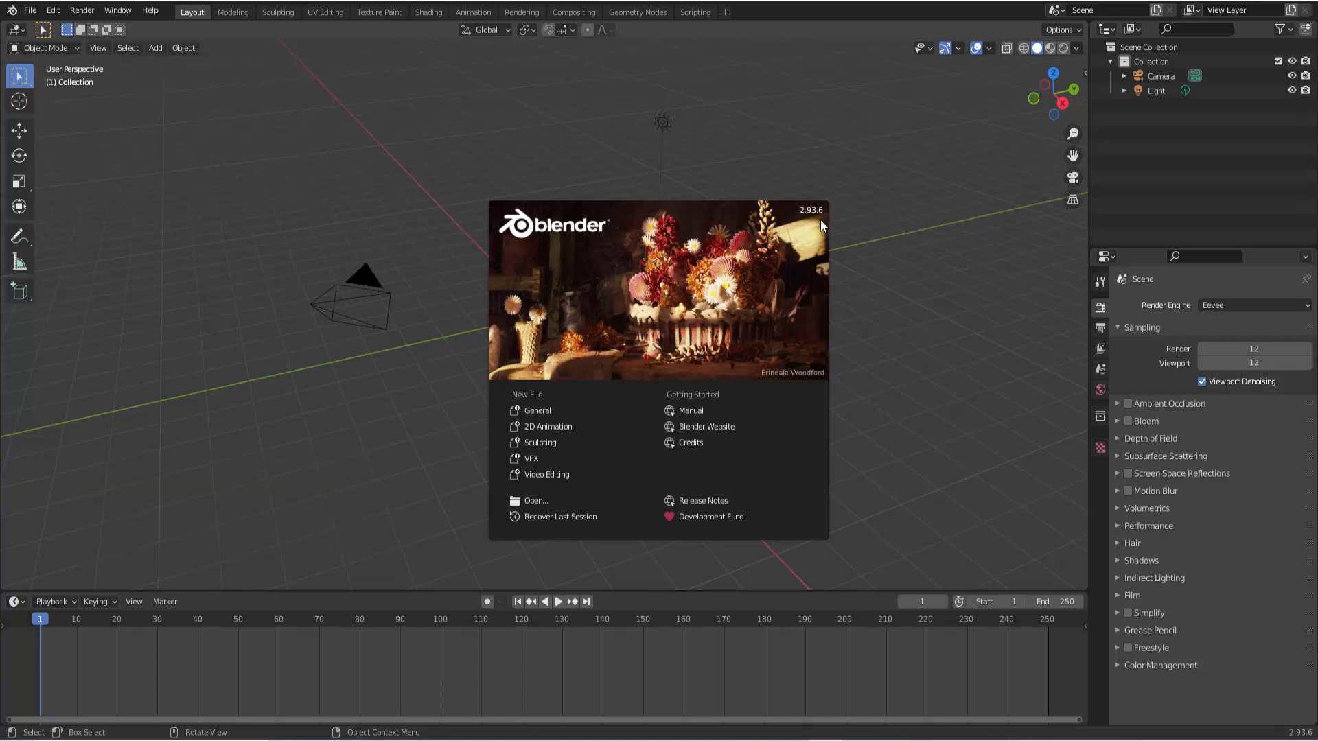
Add a UV sphere at the origin and move it up along the Z axis, well above the grid floor.
left_click(833, 235)
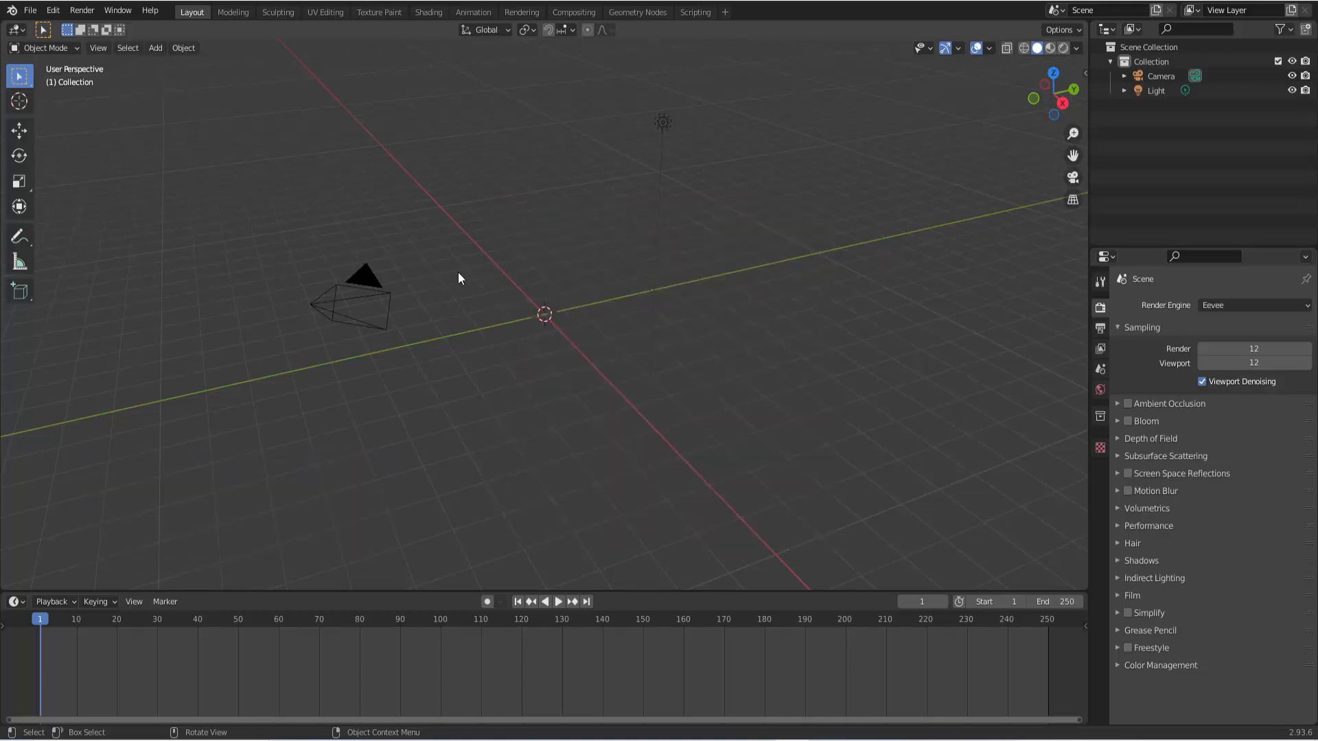
left_click(155, 48)
mouse_move(175, 65)
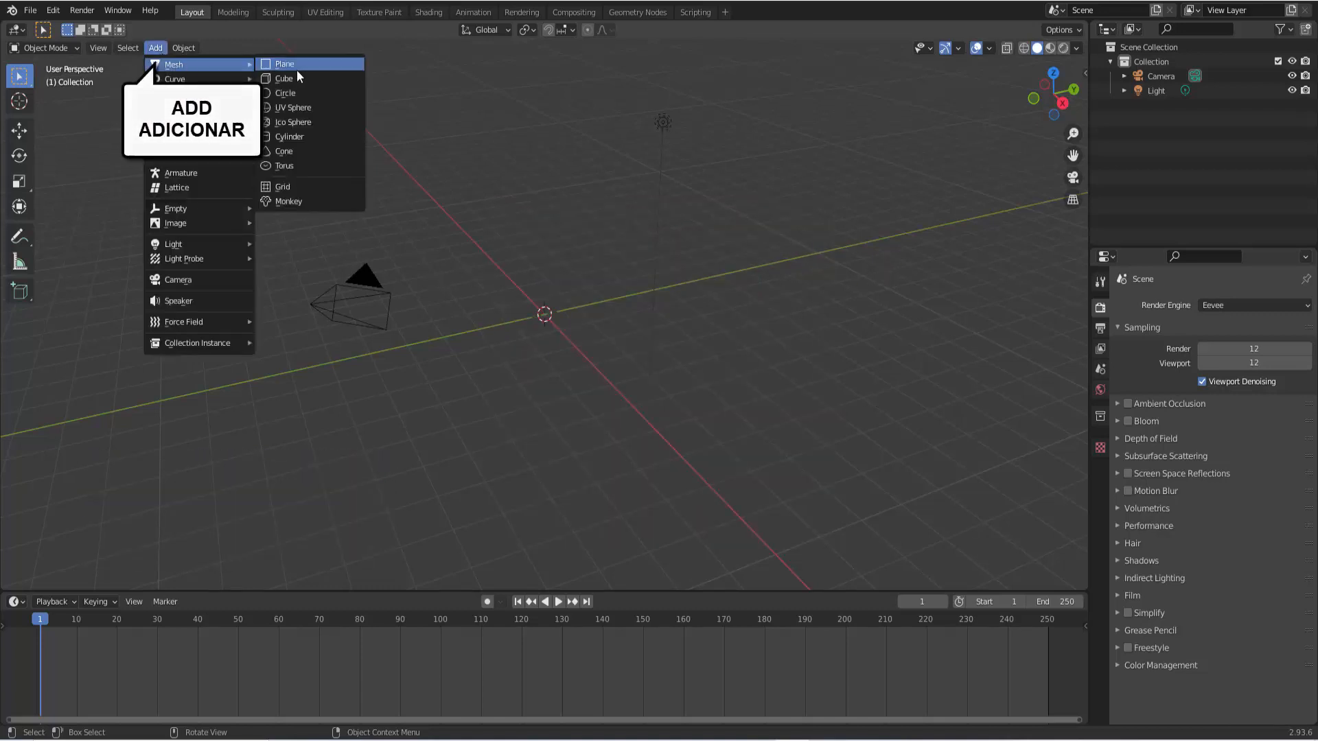
left_click(300, 108)
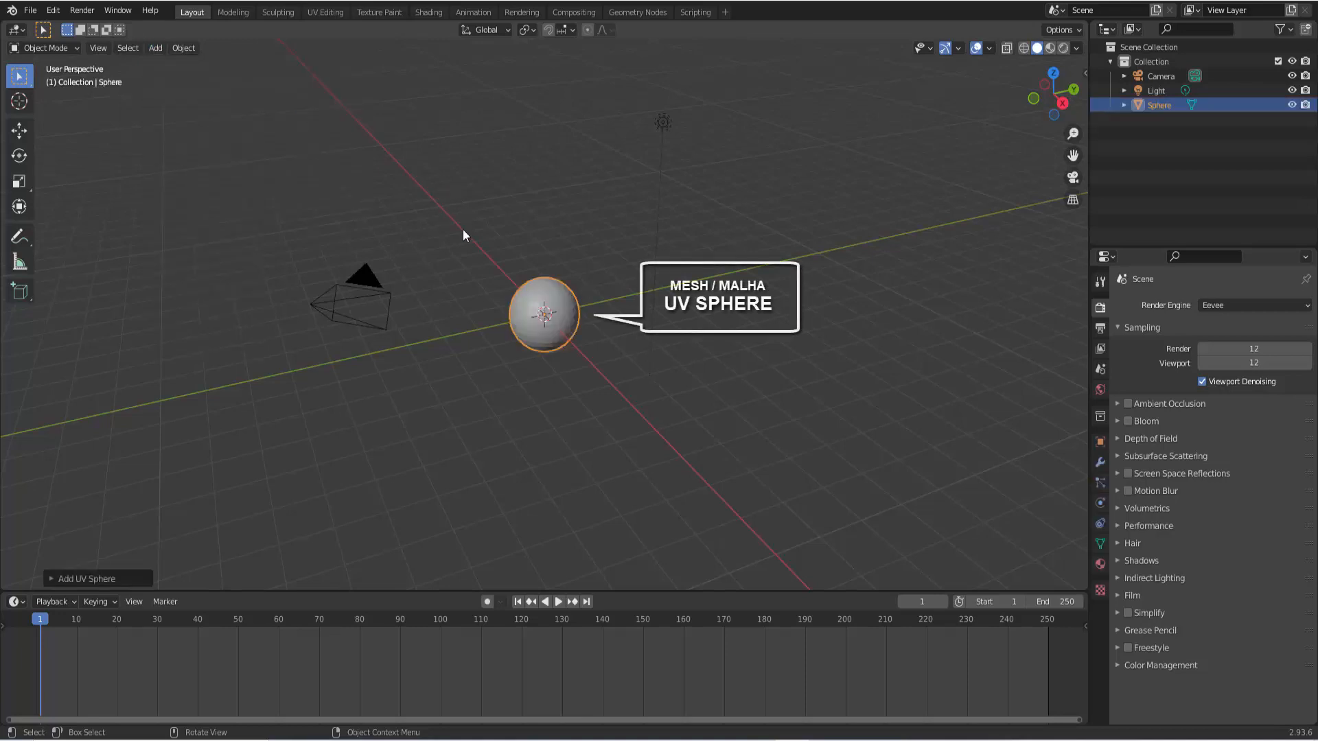
right_click(784, 241)
left_click(784, 241)
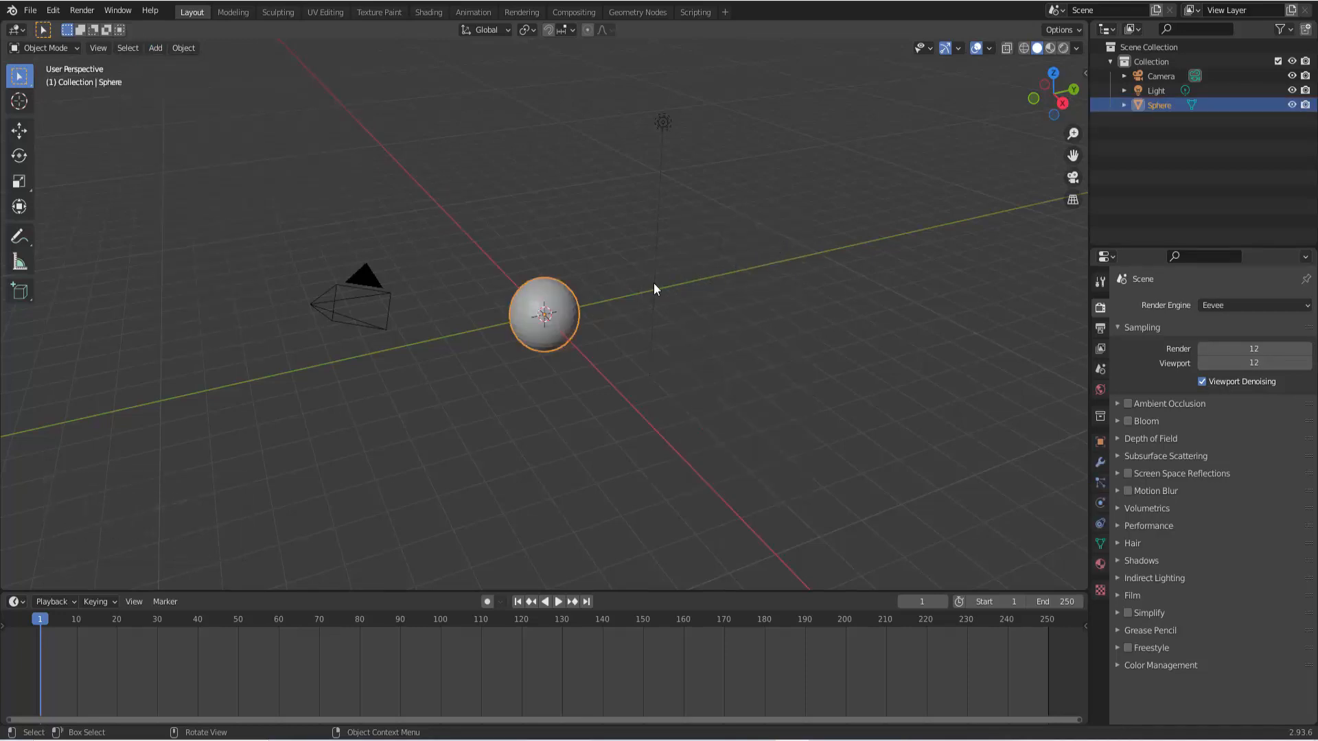
left_click(26, 132)
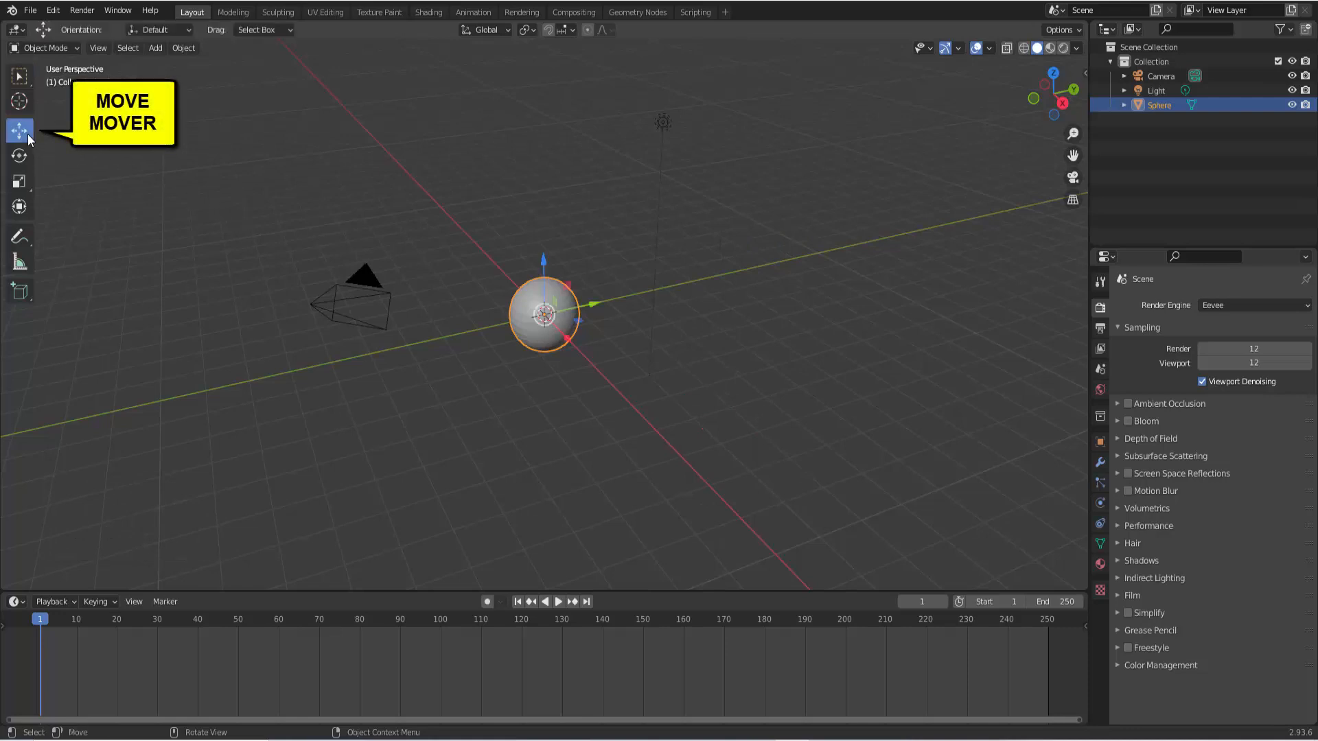
left_click_drag(547, 263, 539, 95)
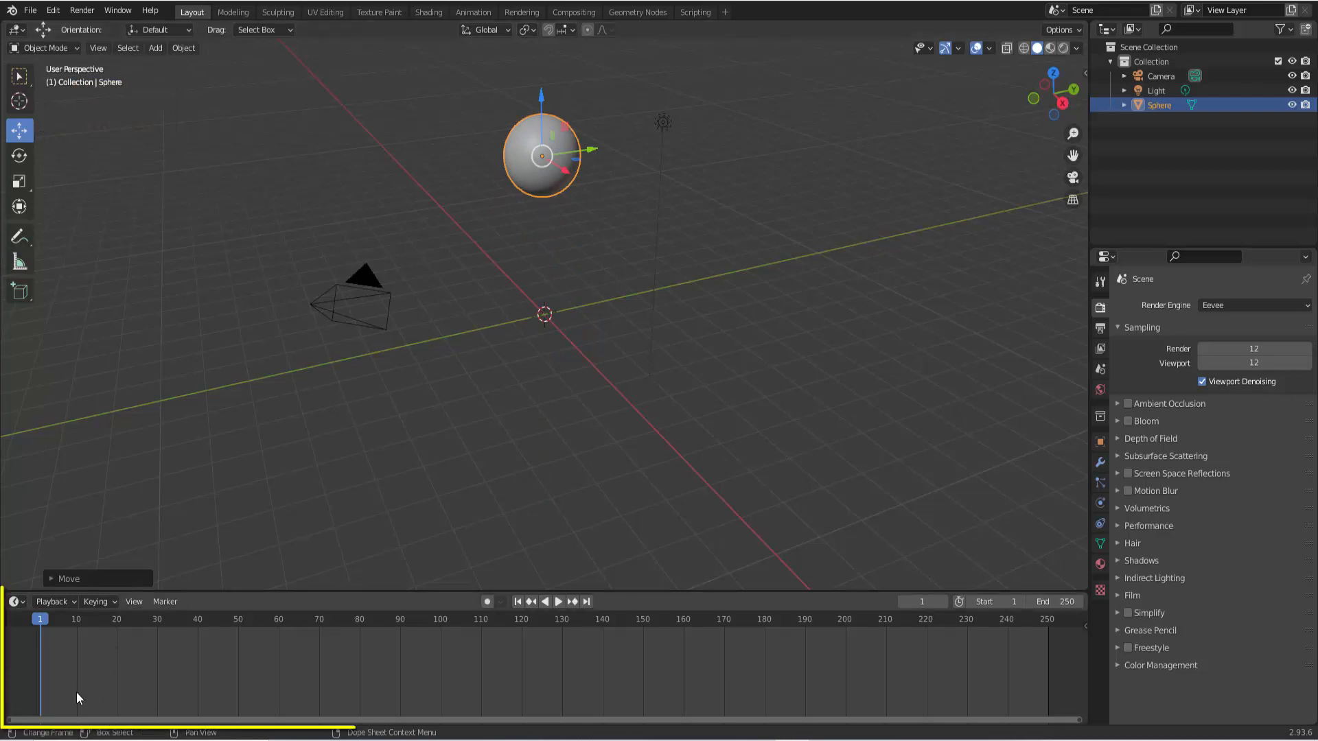
Play the animation to check the sphere without any physics, stop it, and return to frame 1.
left_click(559, 601)
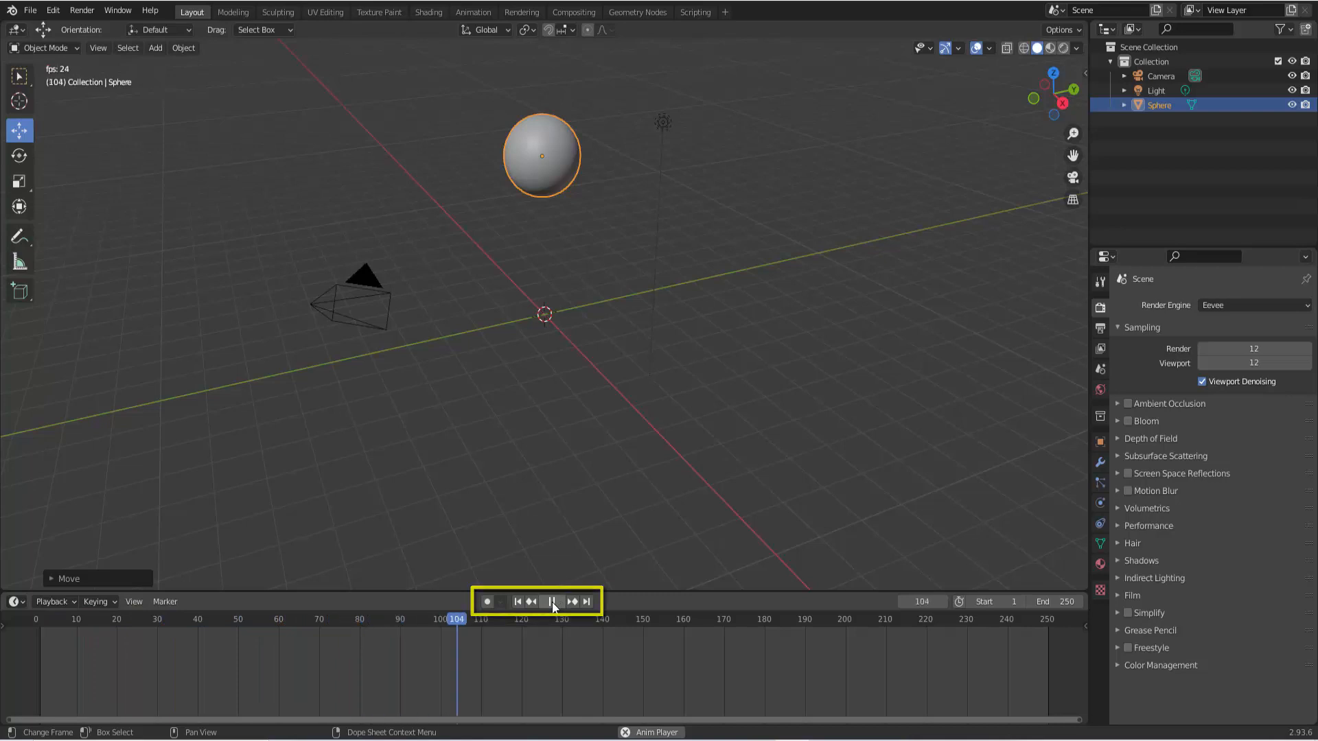
left_click(552, 602)
left_click(517, 601)
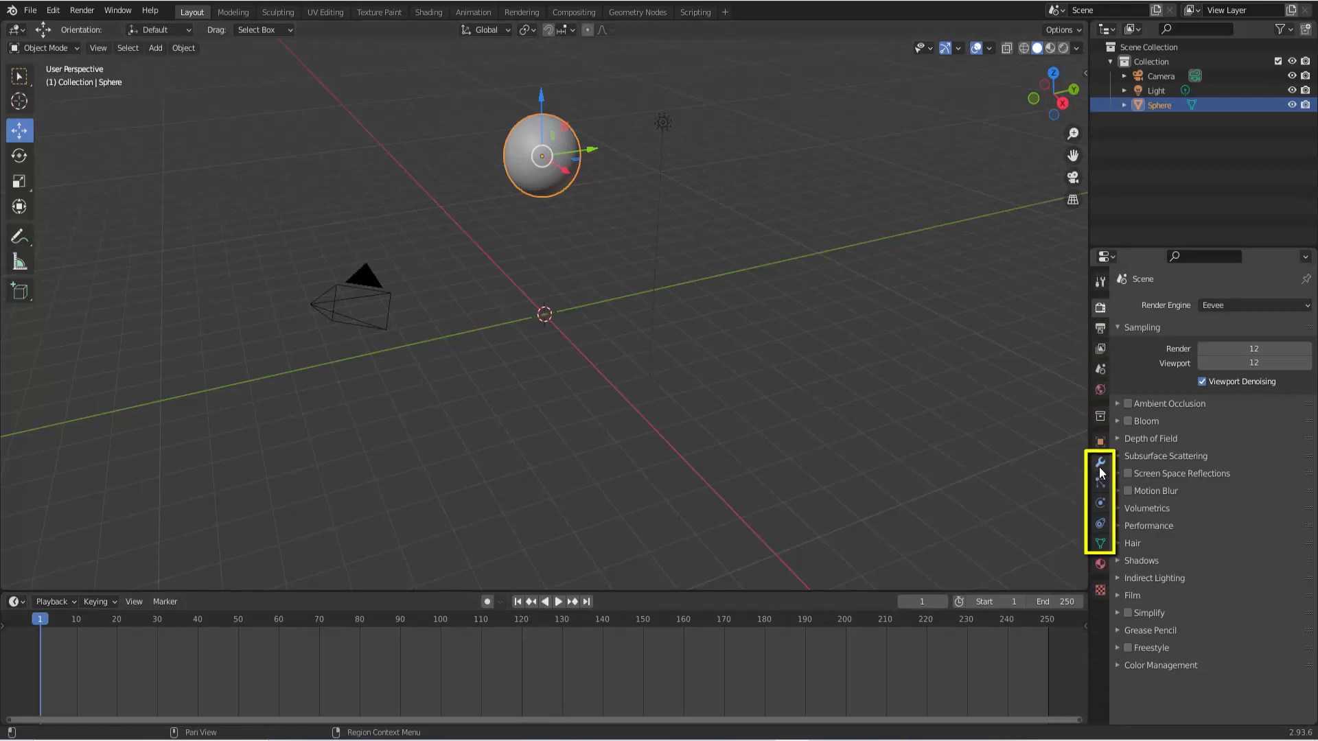
Add Rigid Body physics to the sphere and play the simulation until it drops well below the grid.
left_click(1101, 504)
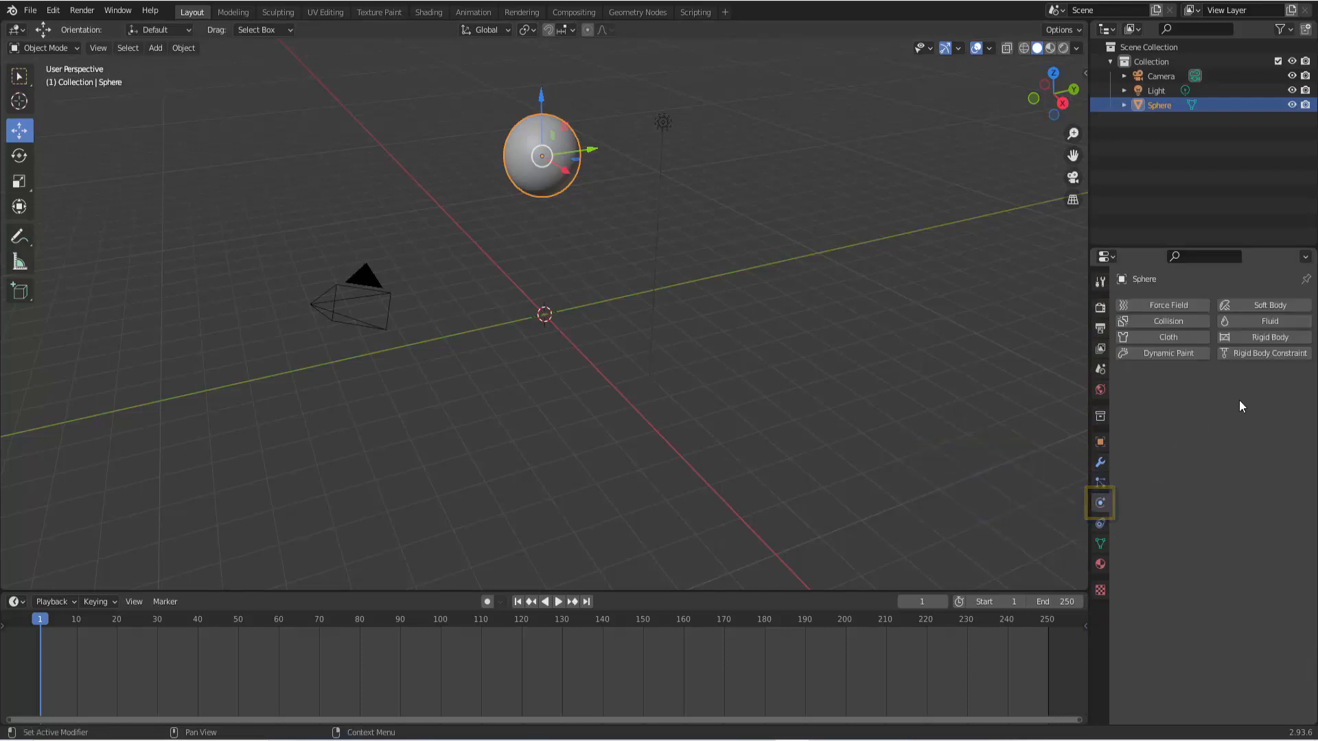
left_click(1261, 339)
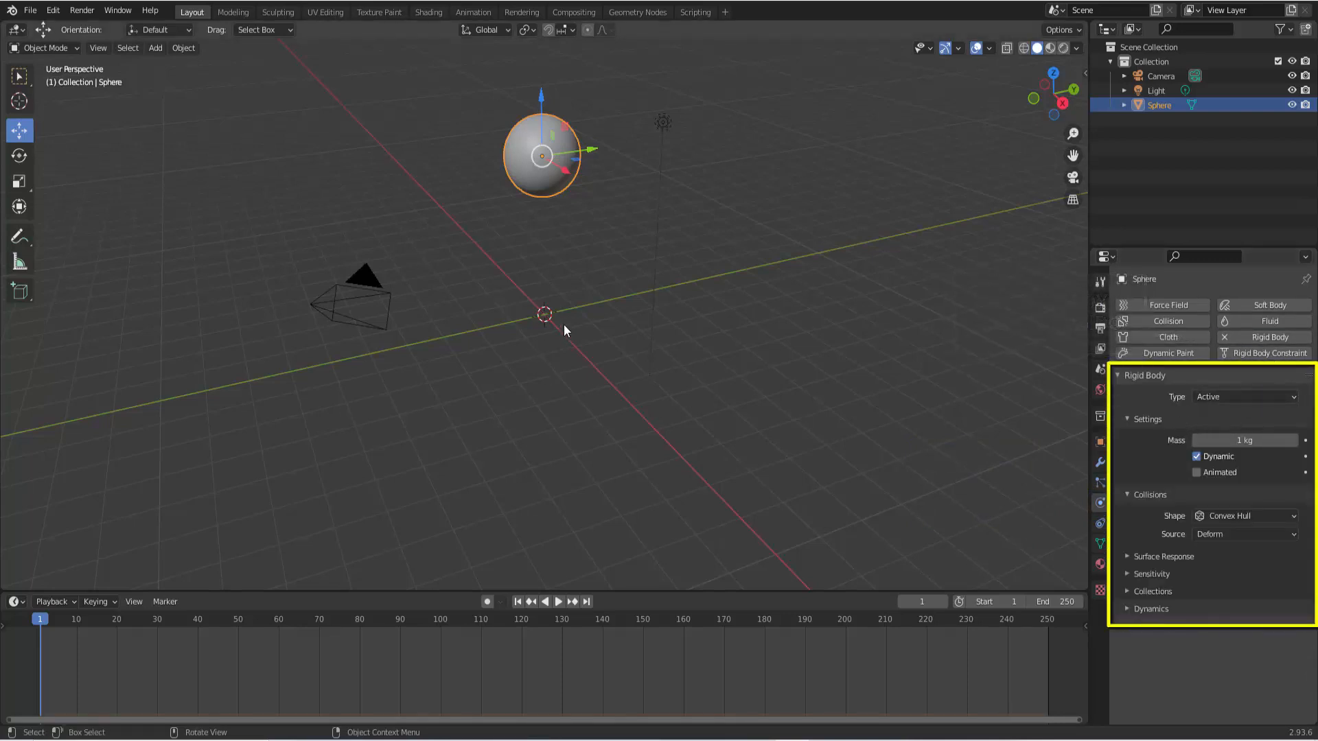
left_click(560, 602)
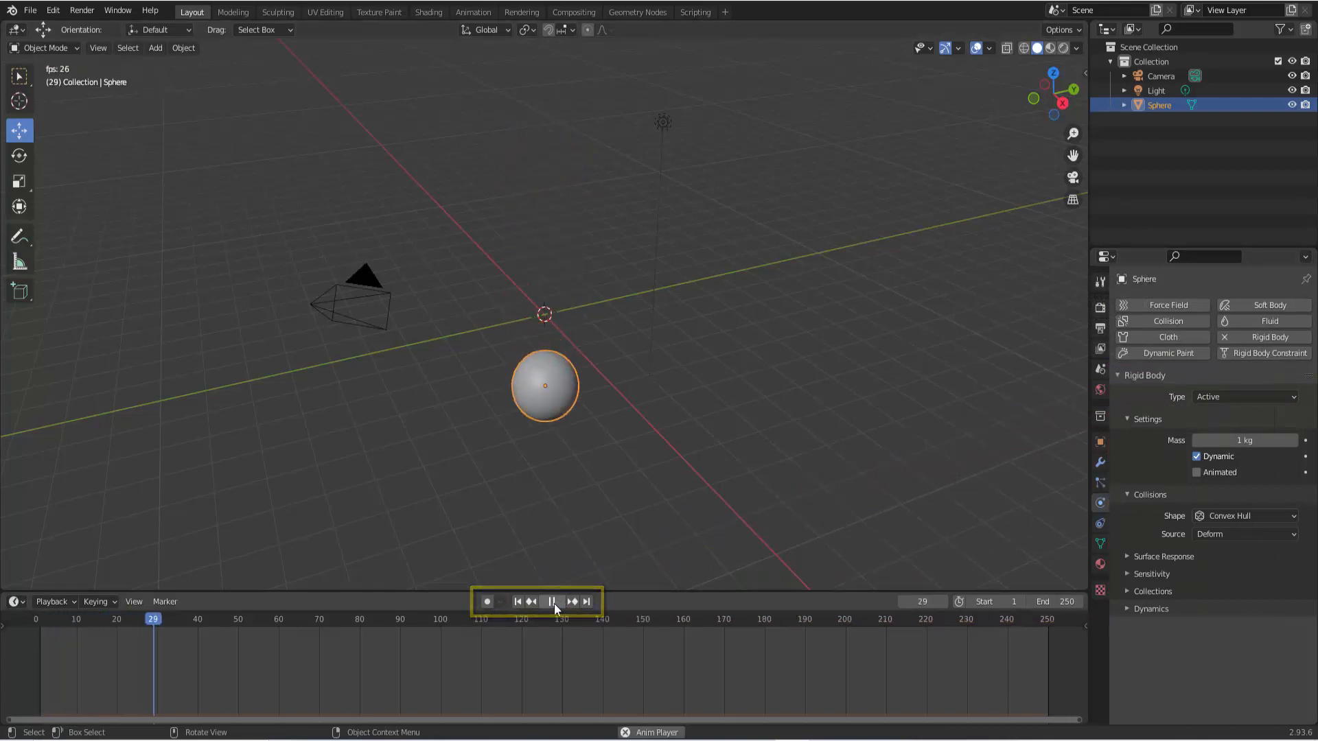
left_click(554, 604)
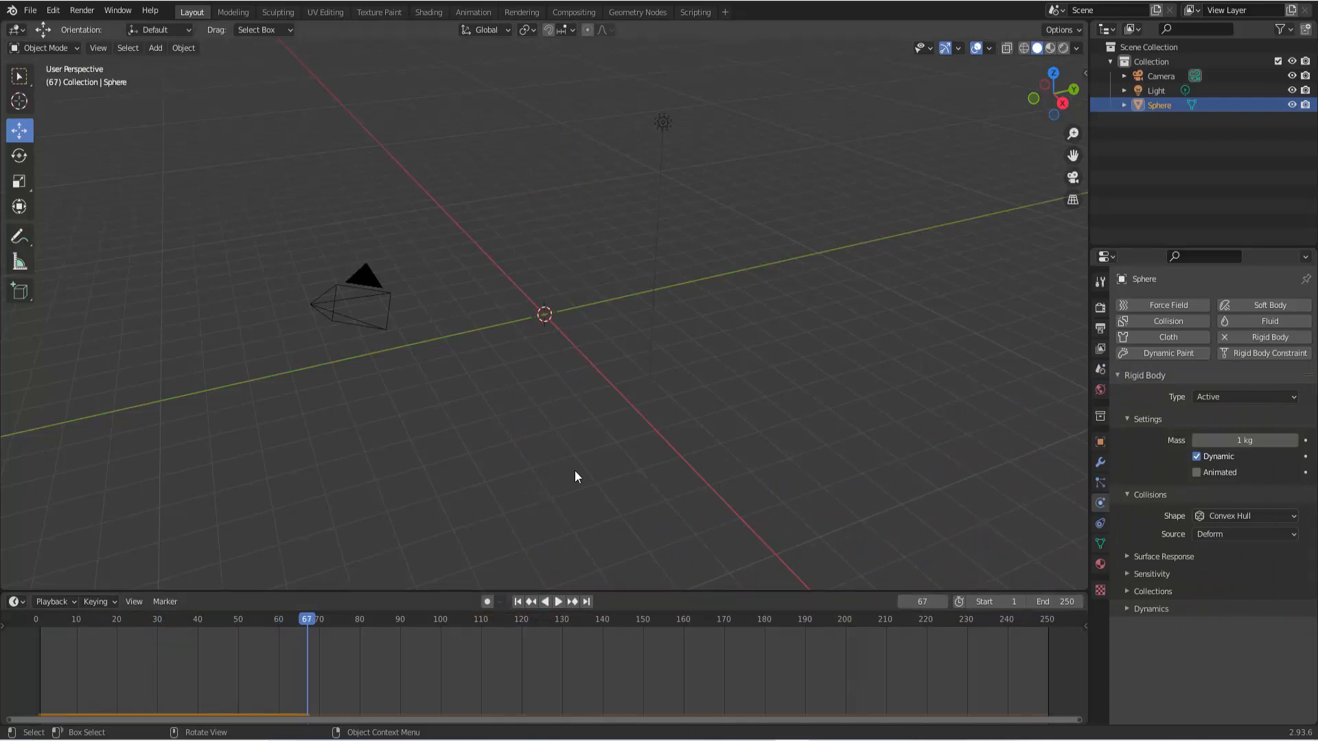
Continue the playback to follow the falling sphere from farther away, and return to frame 1.
scroll(575, 471, "down", 6)
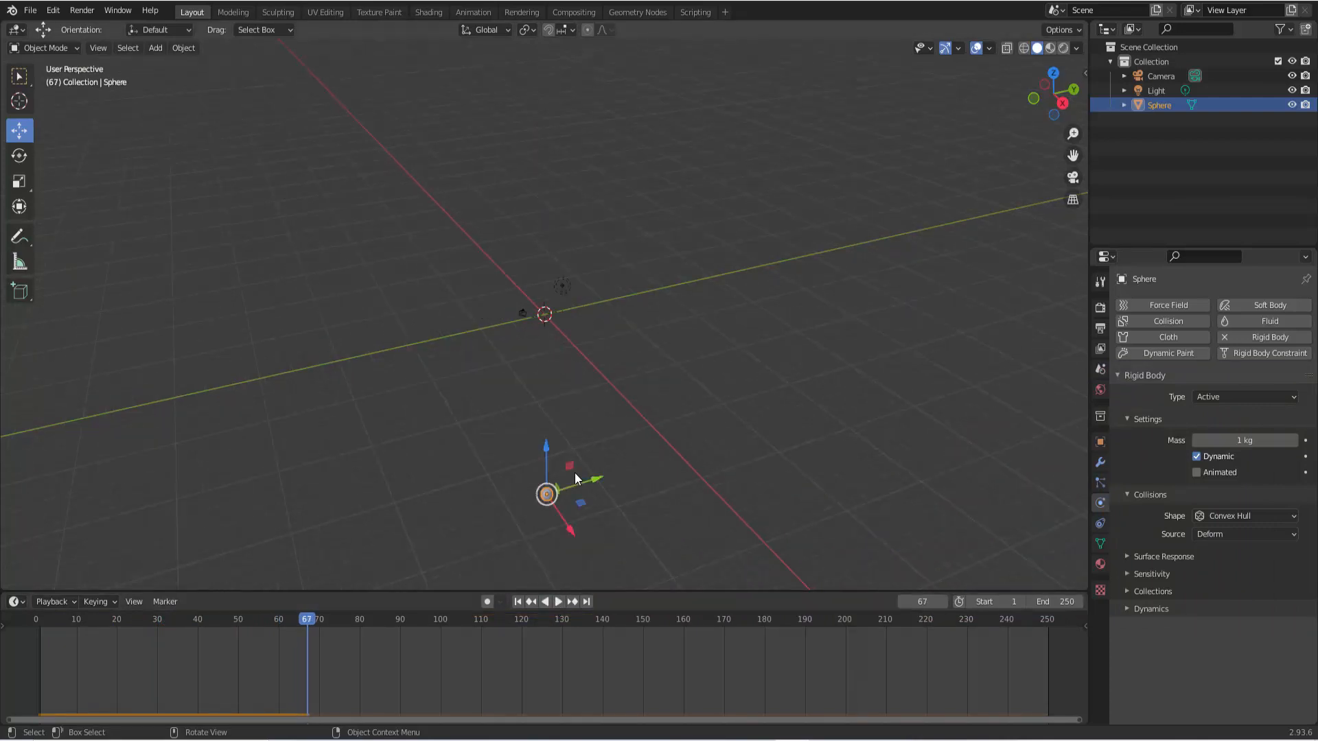
scroll(575, 472, "down", 5)
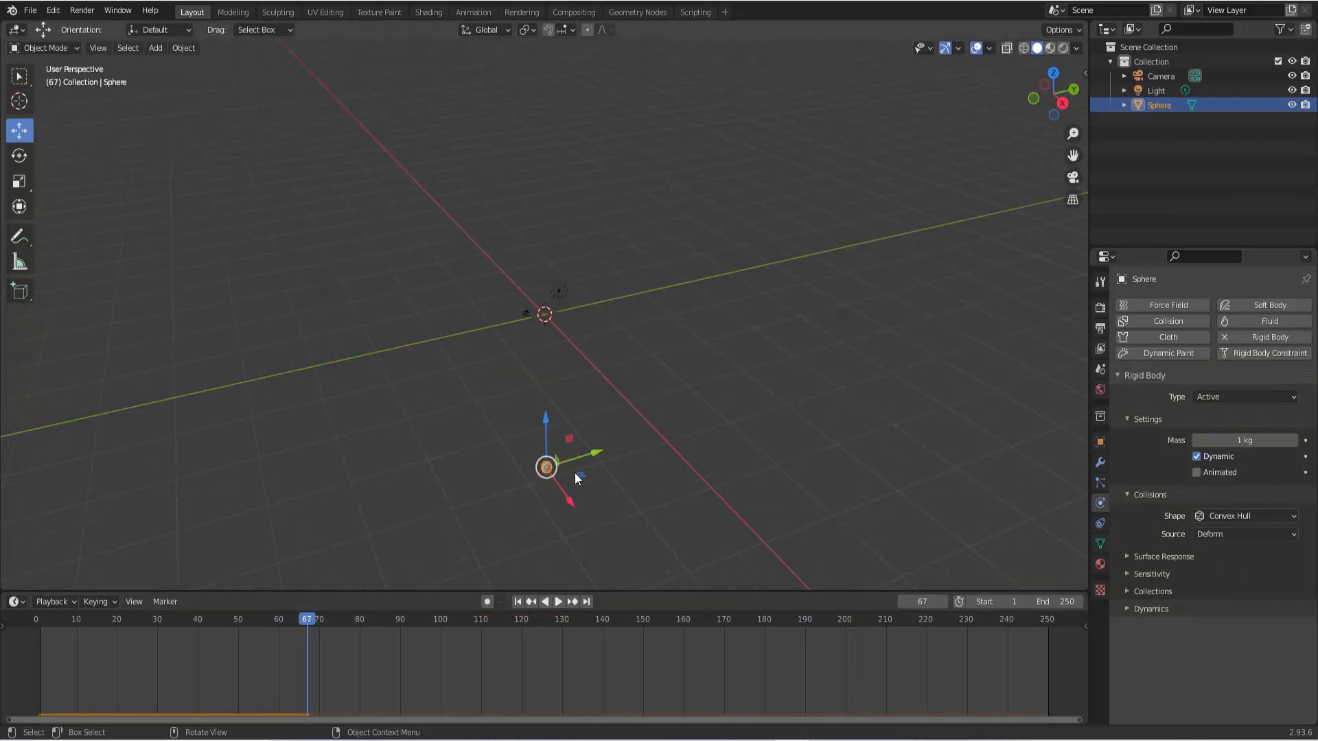
left_click(561, 602)
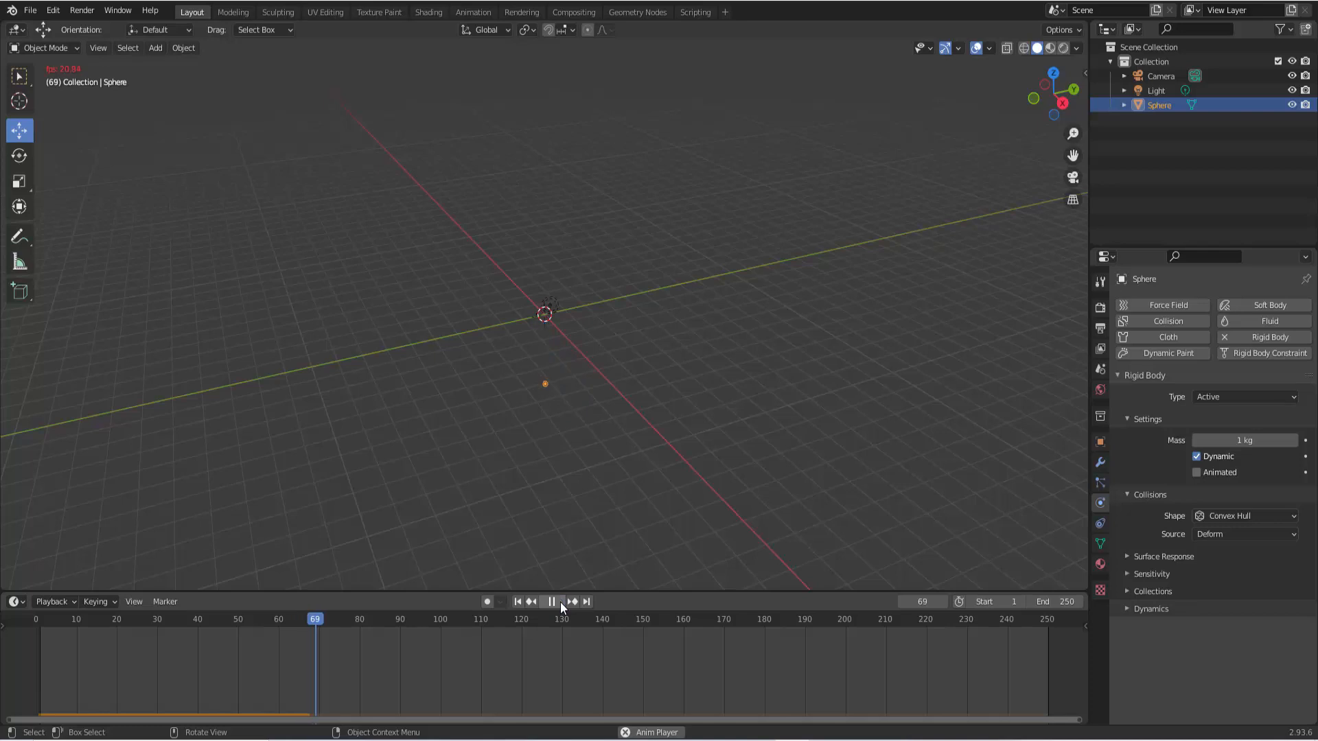
left_click(518, 602)
scroll(637, 411, "up", 12)
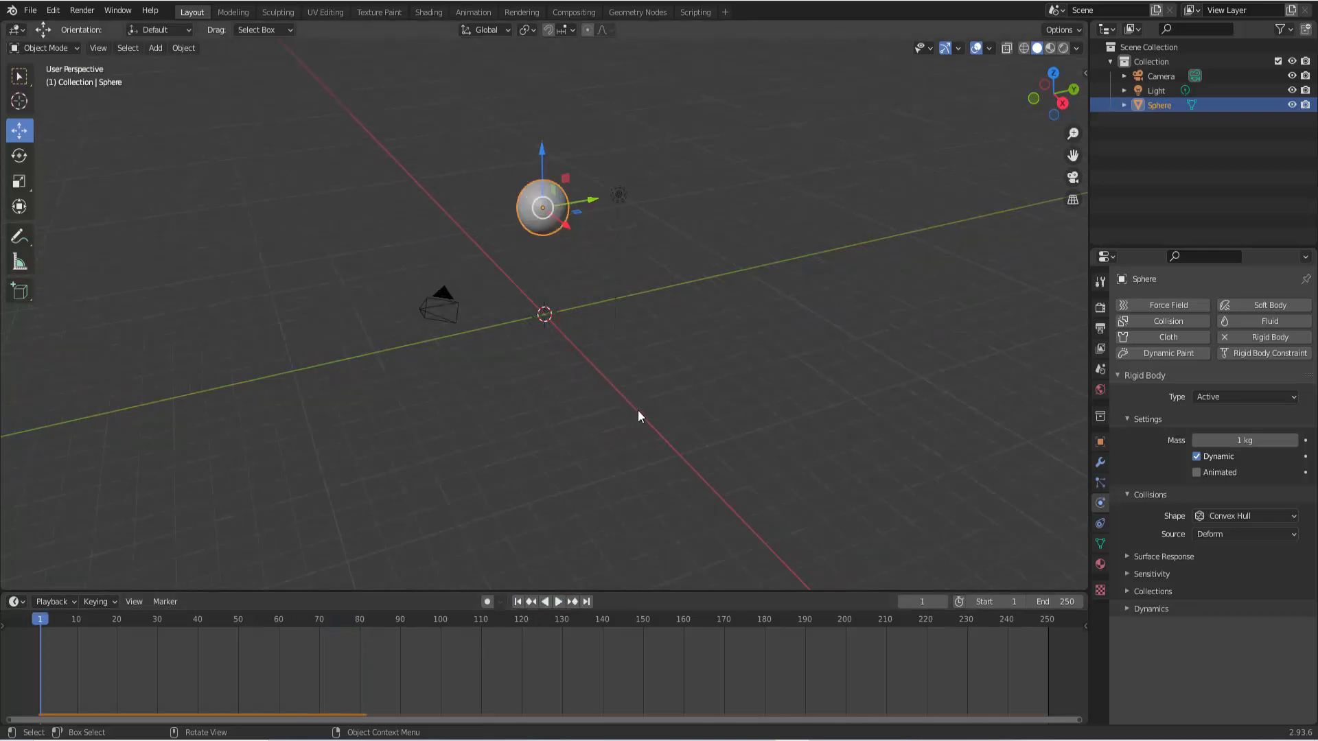
scroll(638, 411, "up", 2)
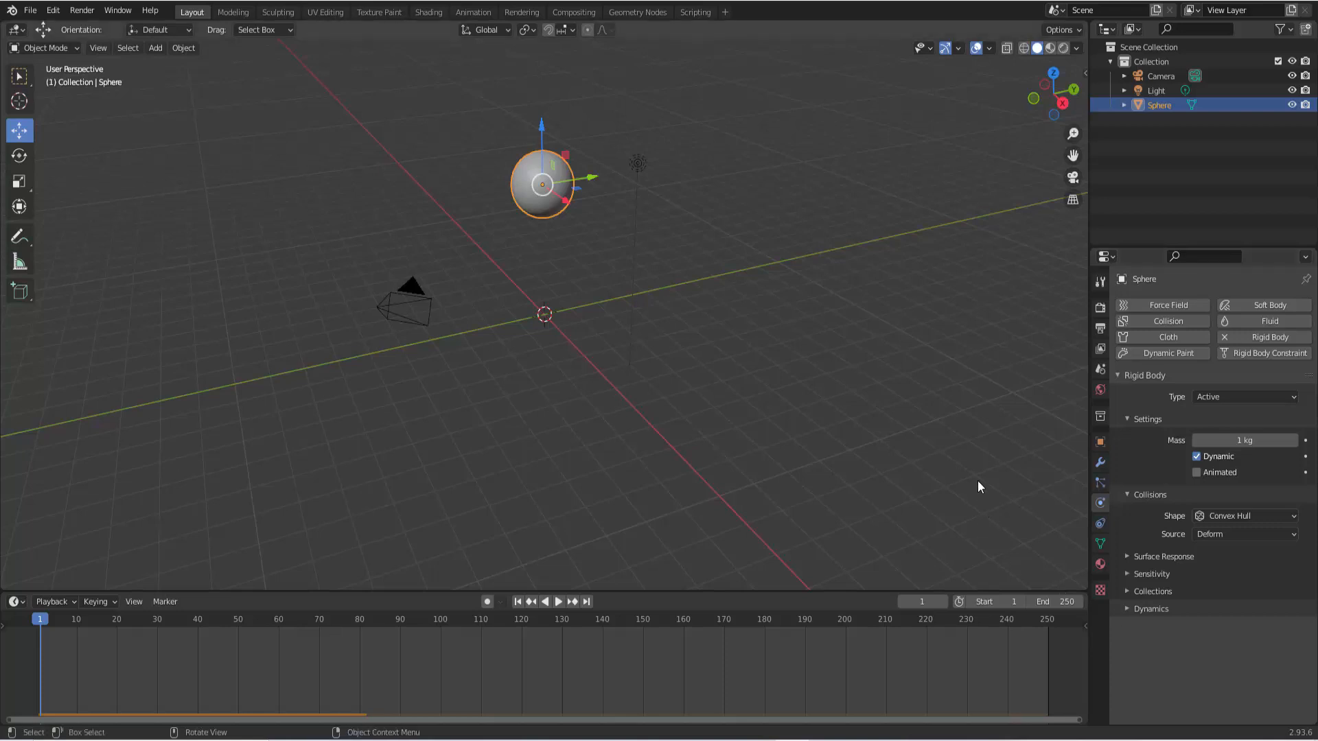
Show the scene's Gravity setting, play the sphere's fall briefly, and return to frame 1.
left_click(1100, 369)
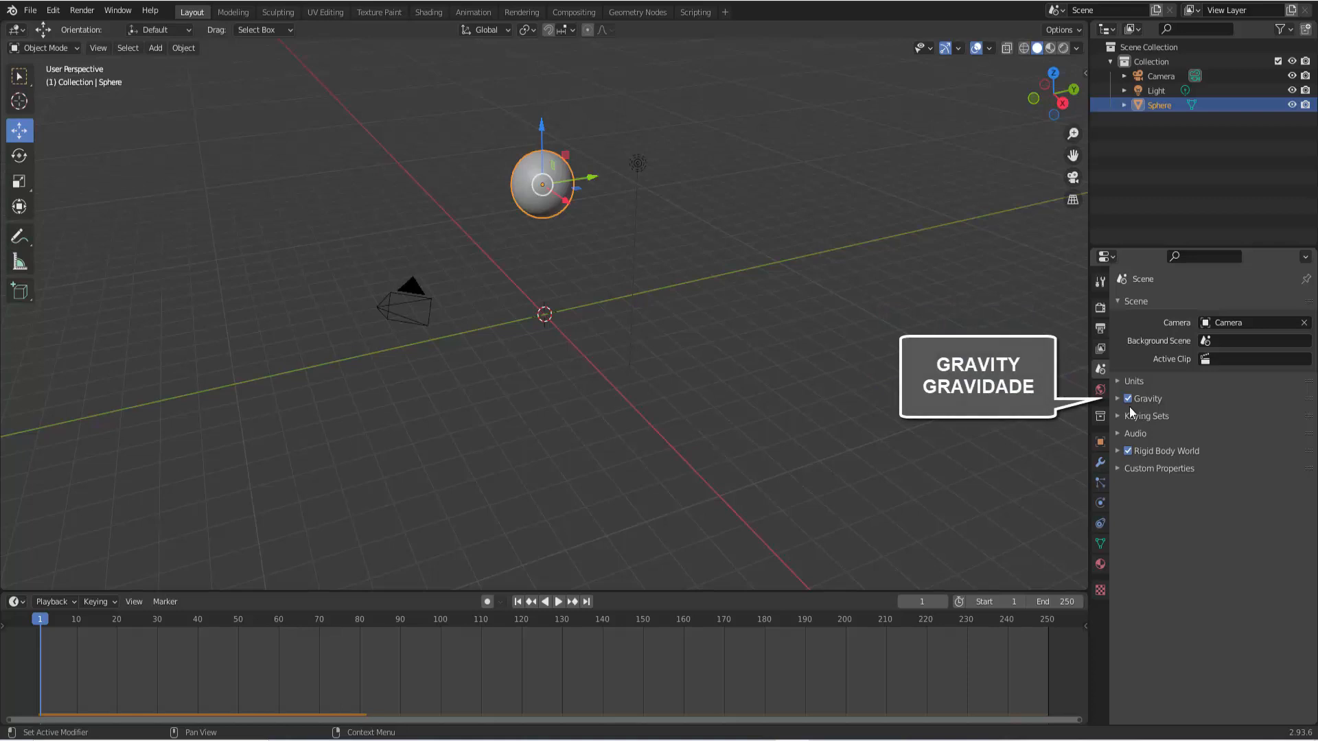
left_click(560, 602)
left_click(560, 601)
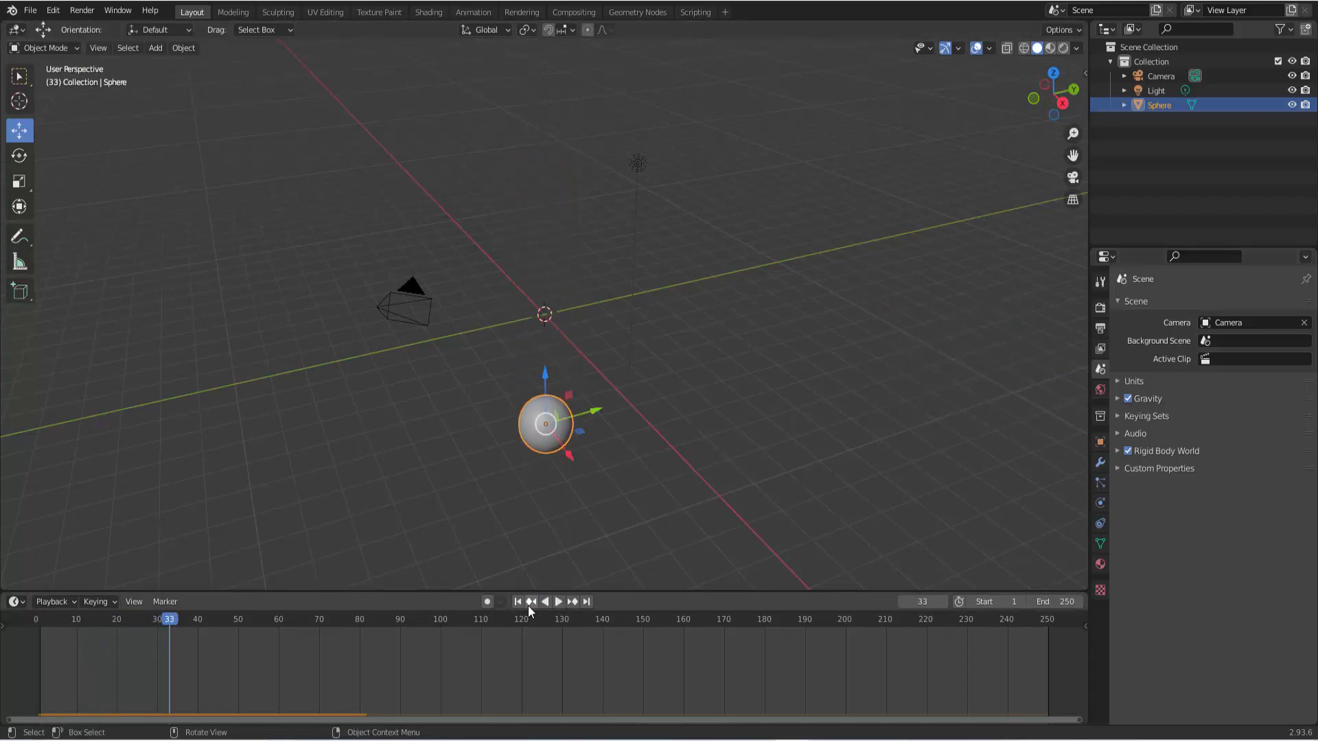
left_click(519, 602)
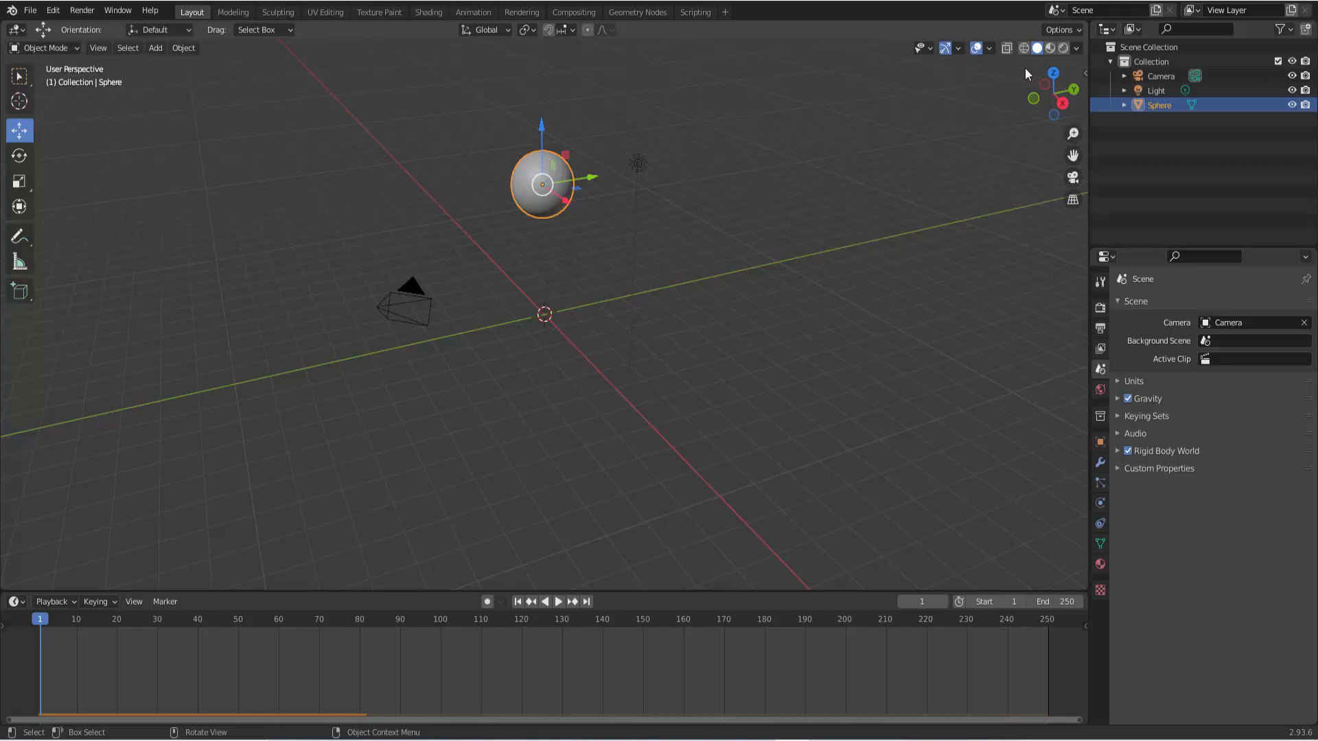
Display the Z axis line in the viewport overlays and replay the sphere's fall along it, returning to frame 1.
left_click(989, 50)
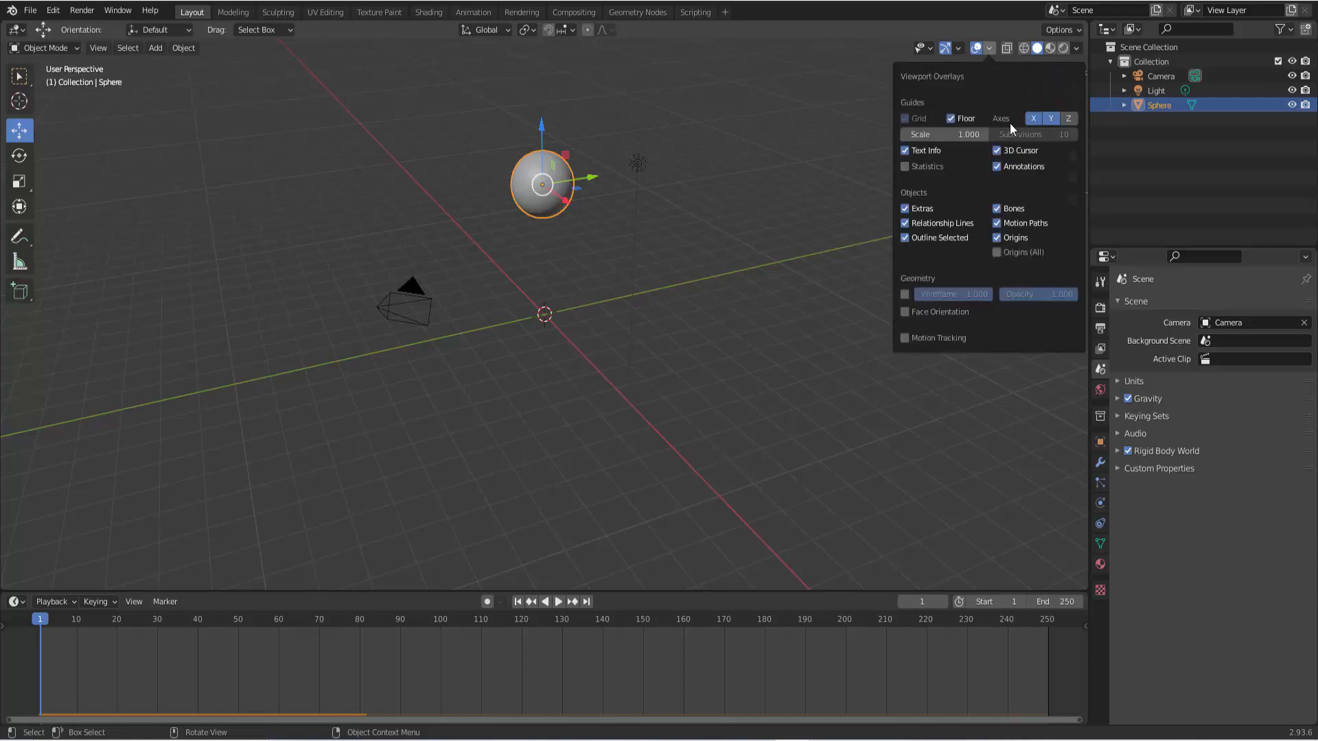
left_click(1069, 118)
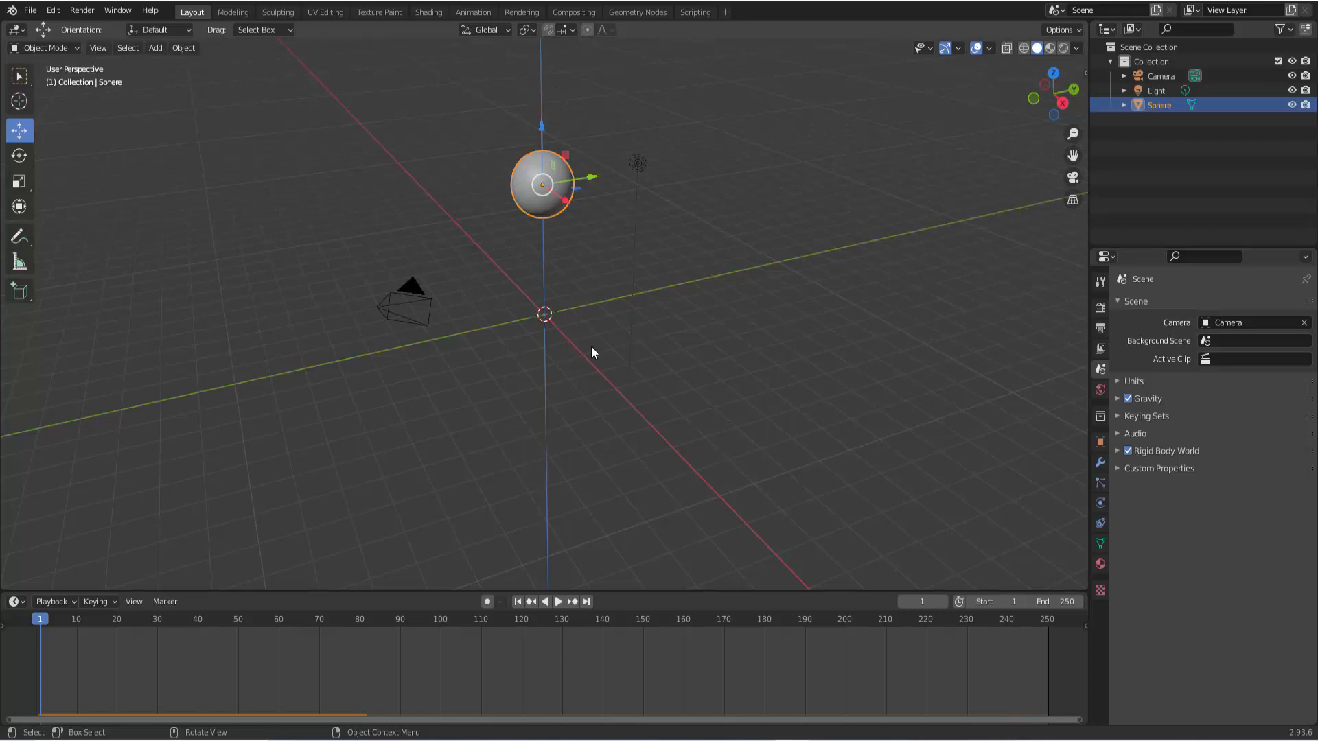
left_click(557, 603)
left_click(554, 602)
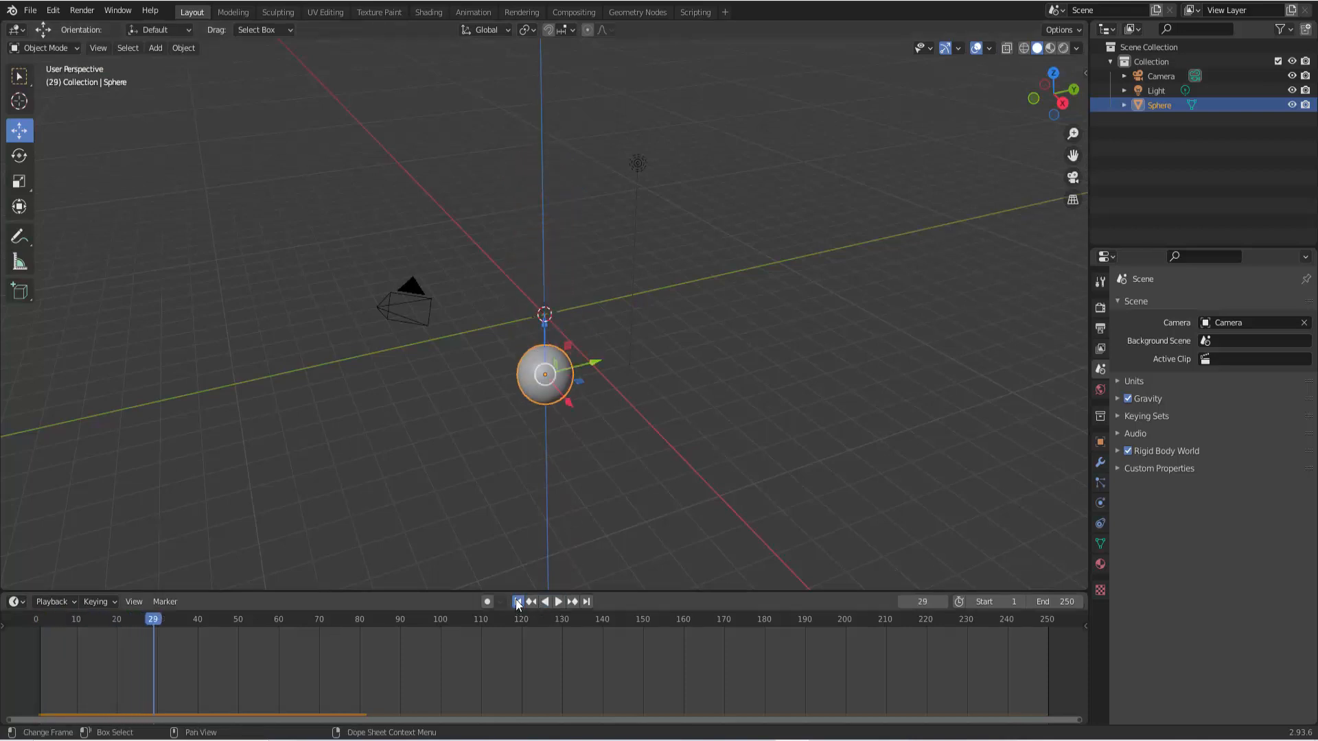
left_click(517, 602)
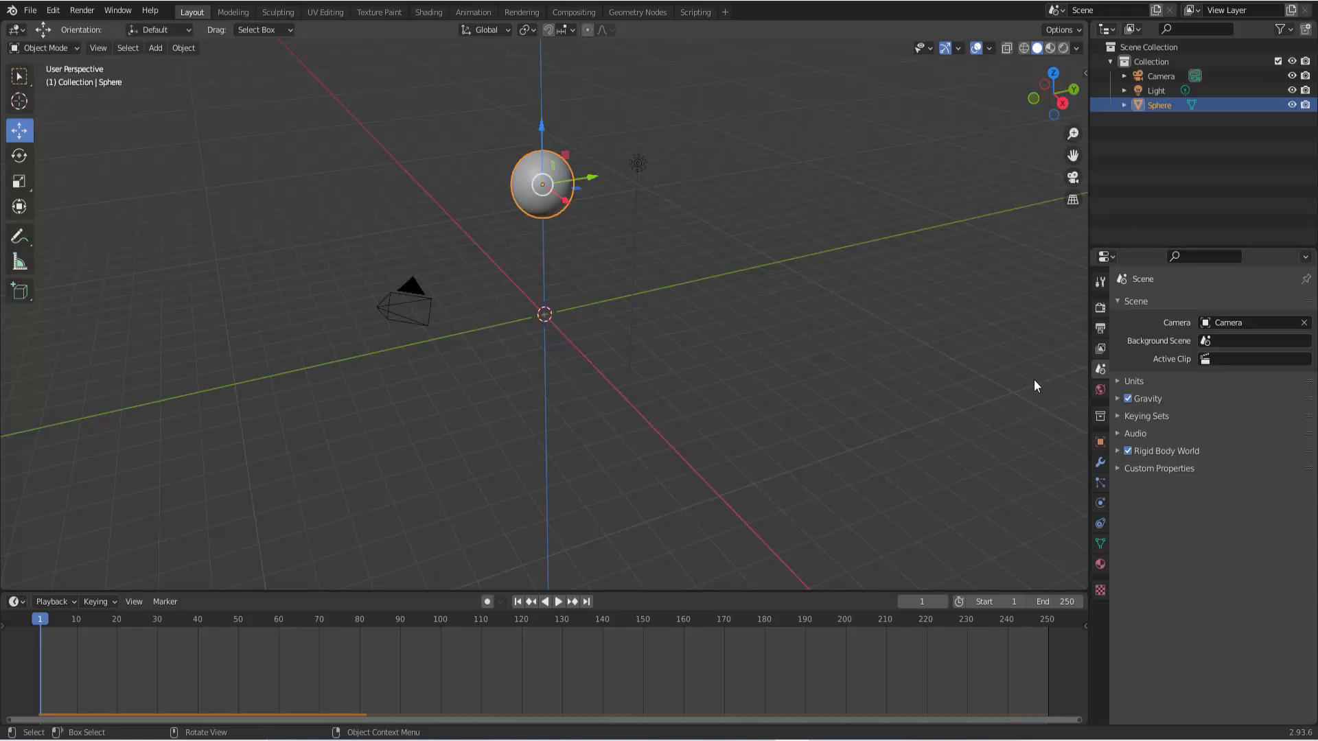
Expand the scene's gravity values and replay the fall with the default gravity, returning to frame 1.
left_click(1116, 399)
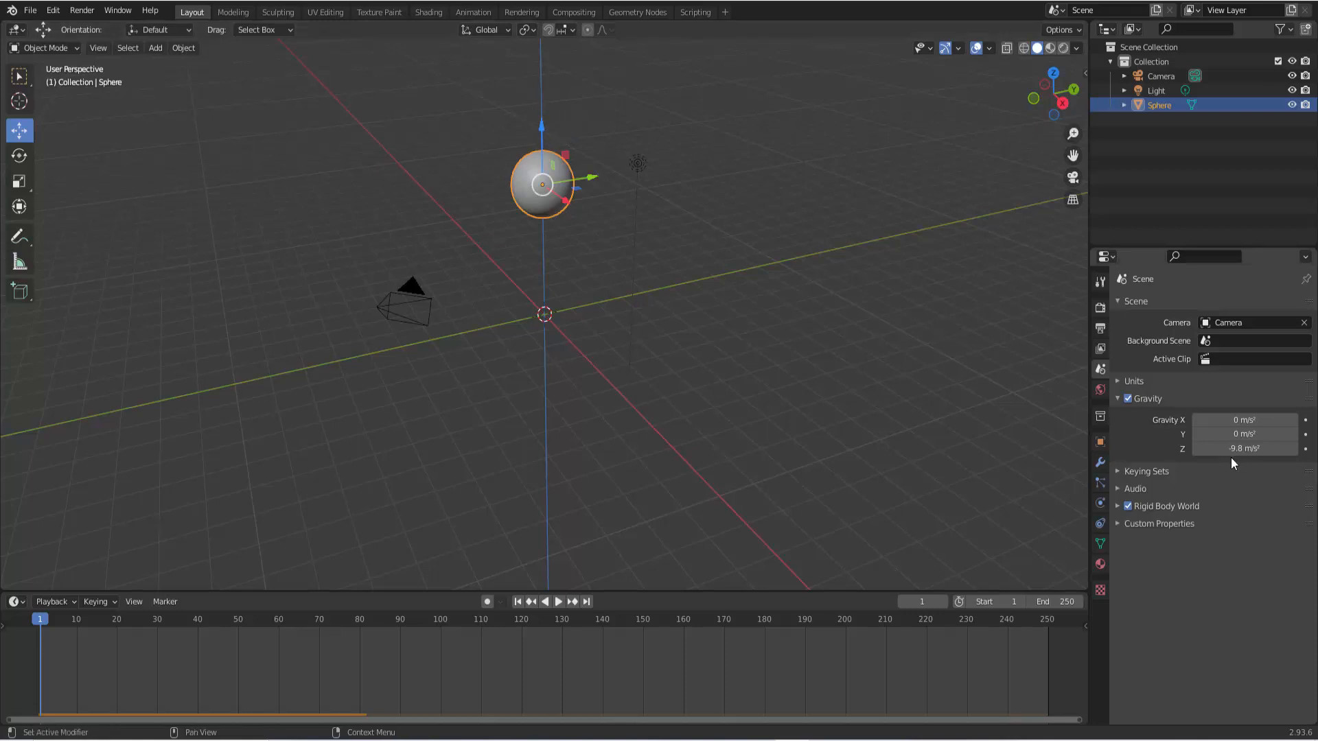
left_click(558, 601)
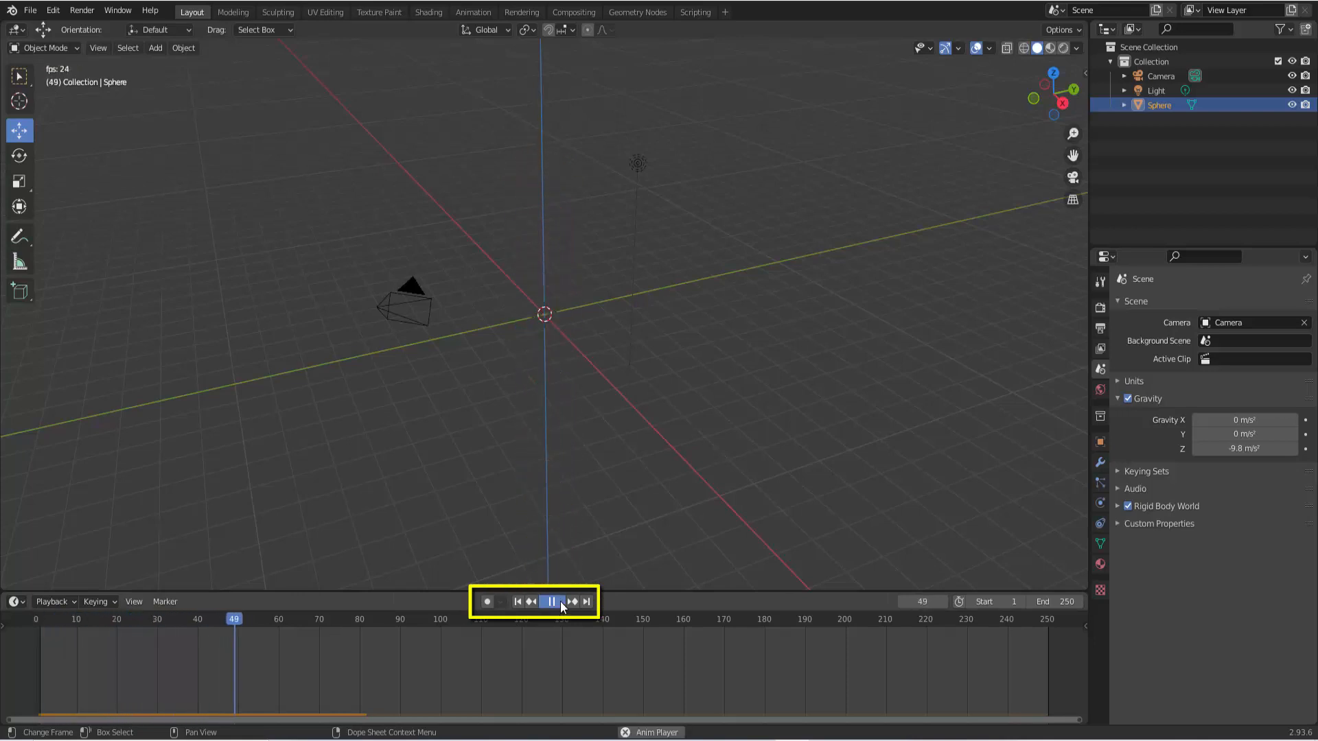
left_click(560, 601)
left_click(518, 601)
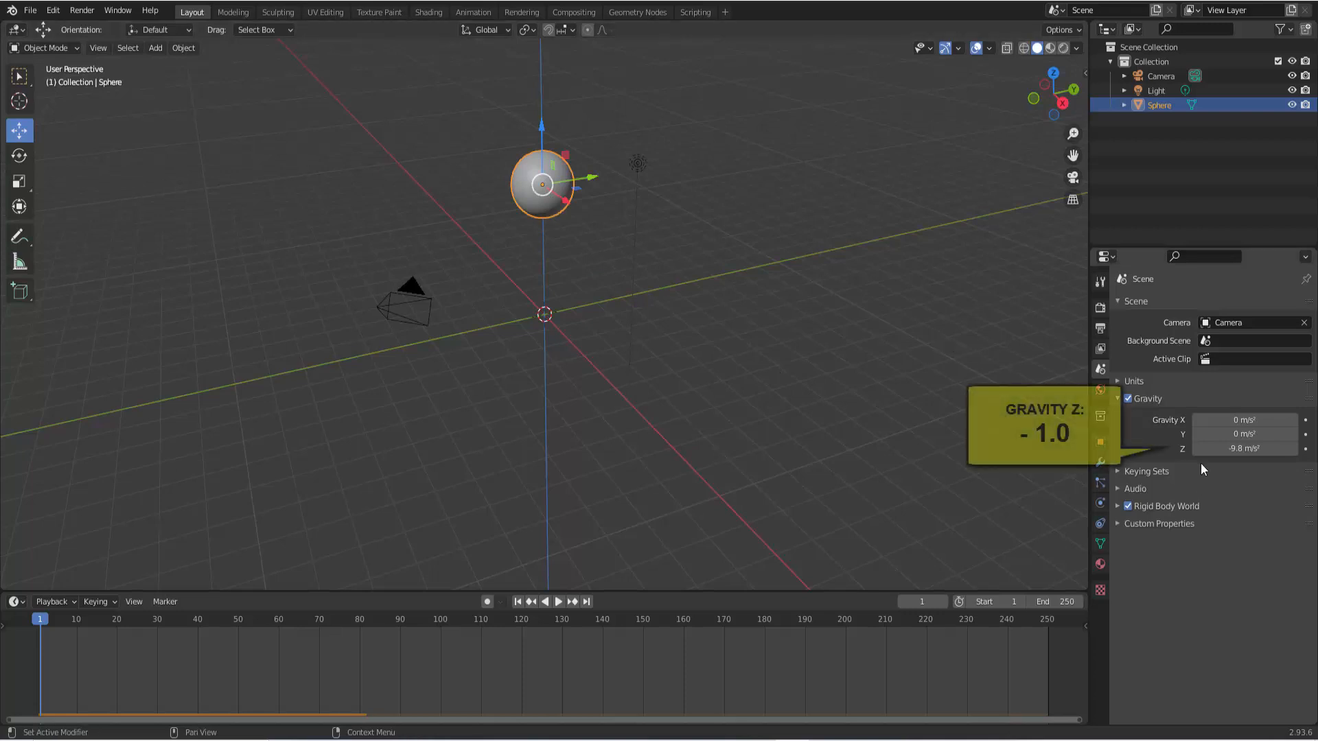
Set the scene's Z gravity to -1 m/s² and play the simulation to test the fall, returning to frame 1.
left_click(1229, 449)
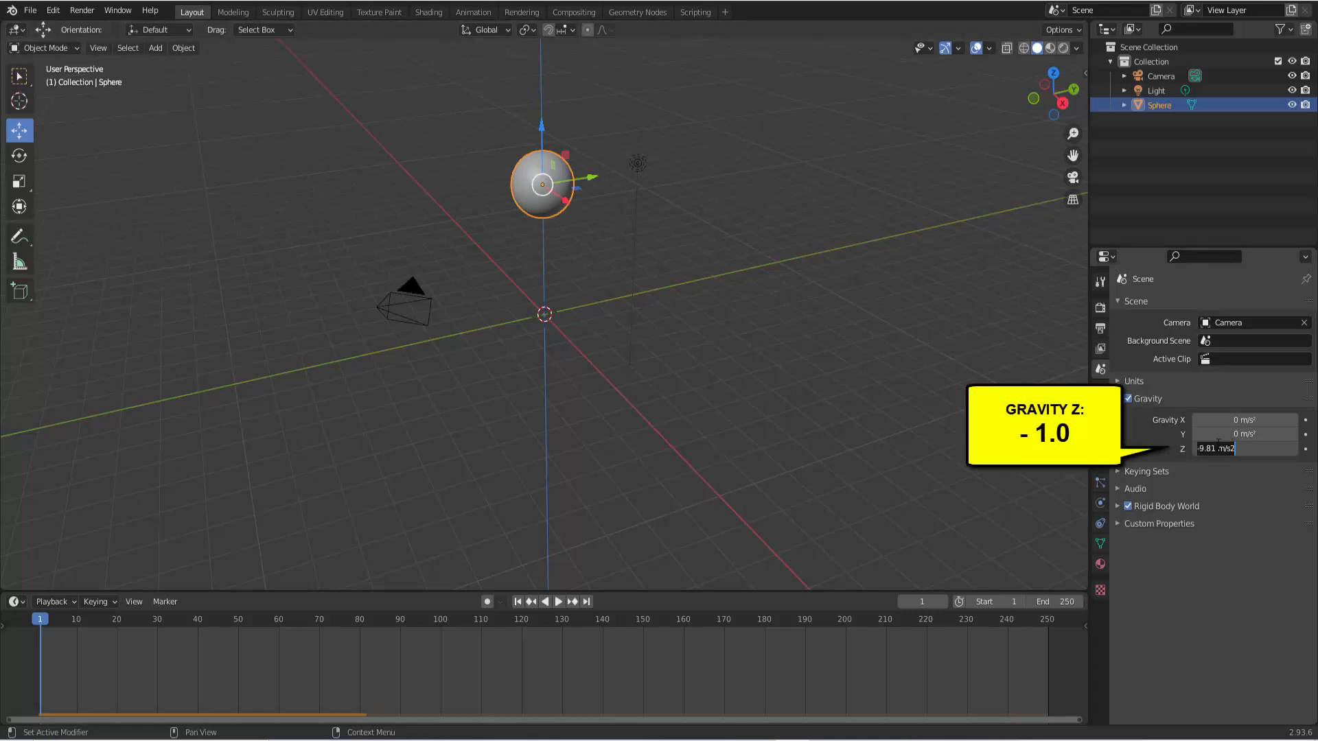
type("-1")
key("Return")
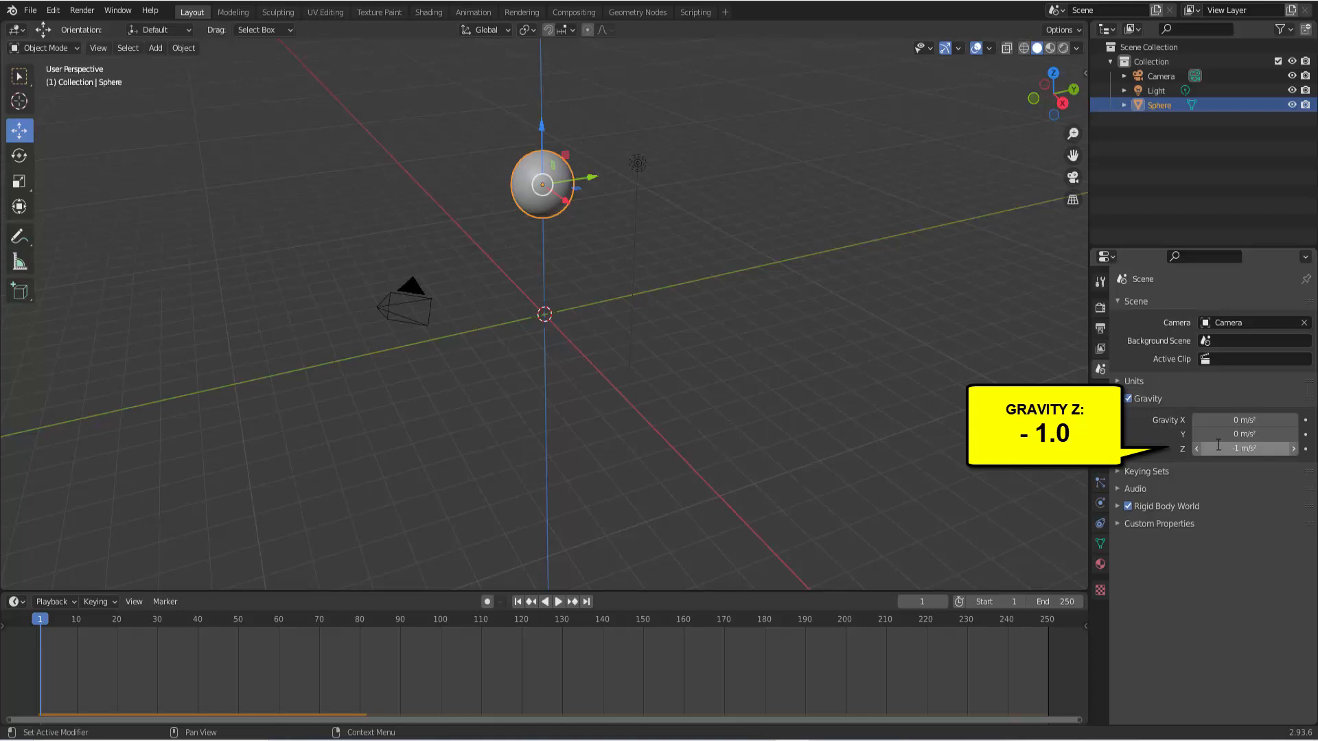
left_click(560, 602)
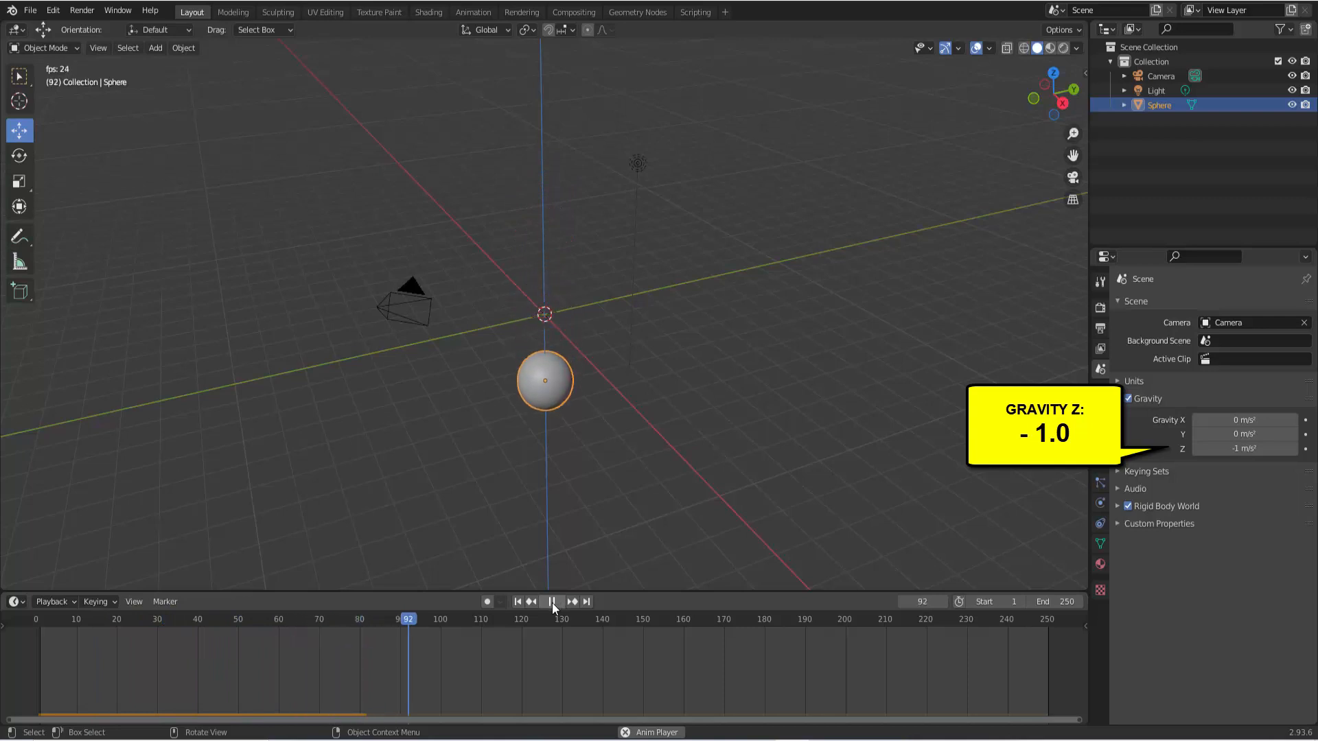
left_click(552, 602)
left_click(518, 602)
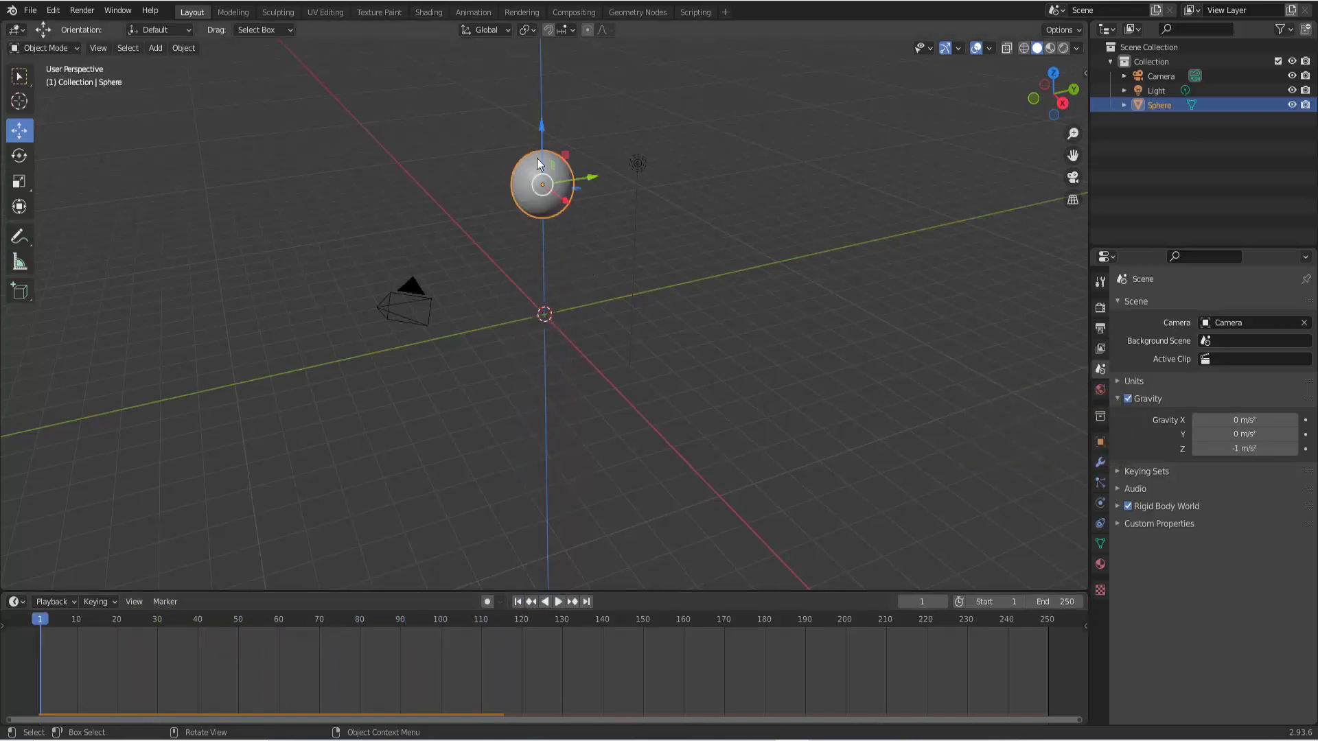
Set the scene's Z gravity to 3 m/s² and play the simulation briefly to test the sphere's motion.
left_click(1233, 449)
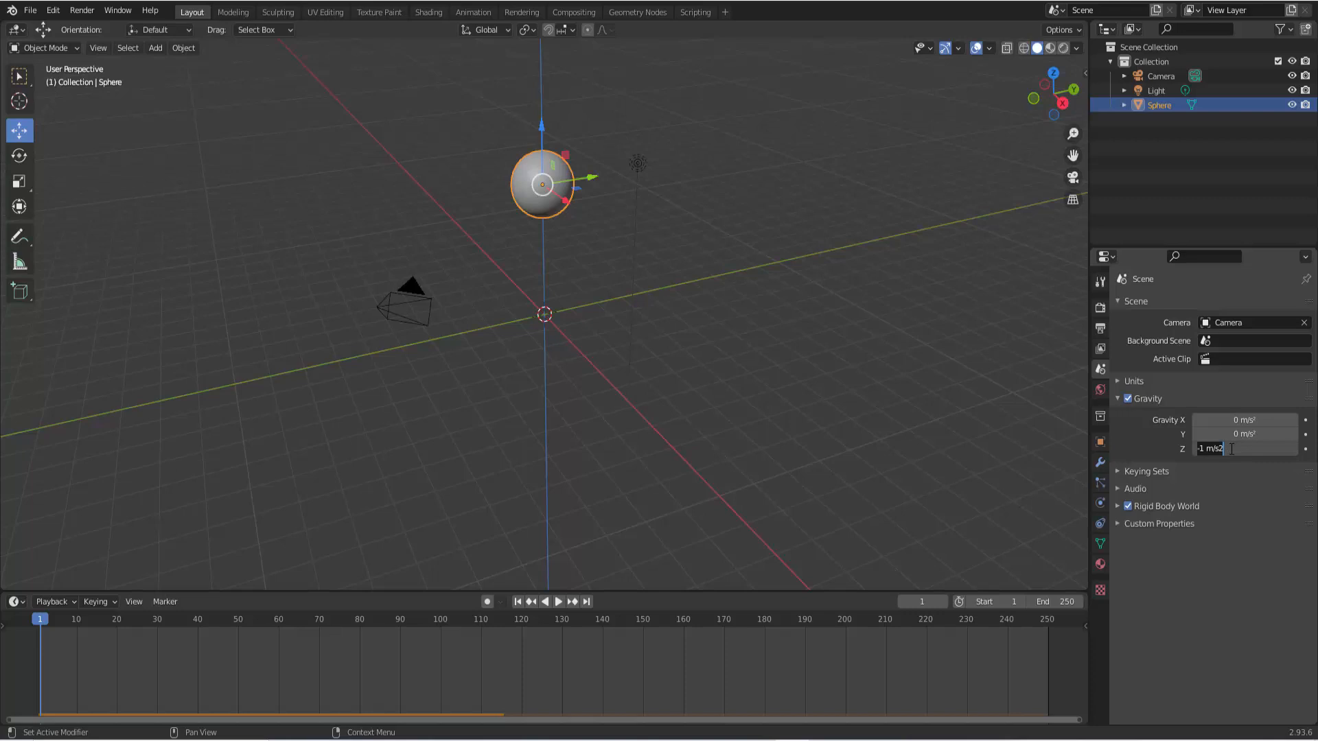
type("3")
key("Return")
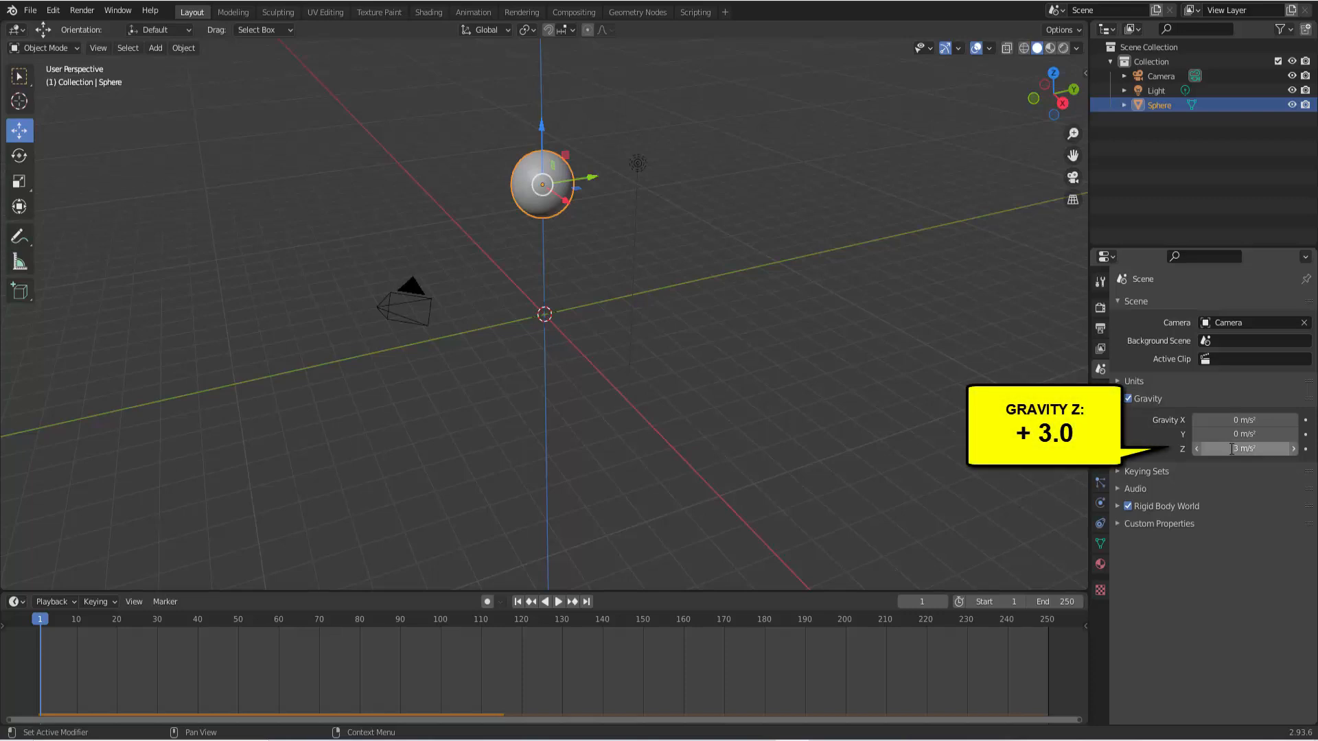
left_click(556, 601)
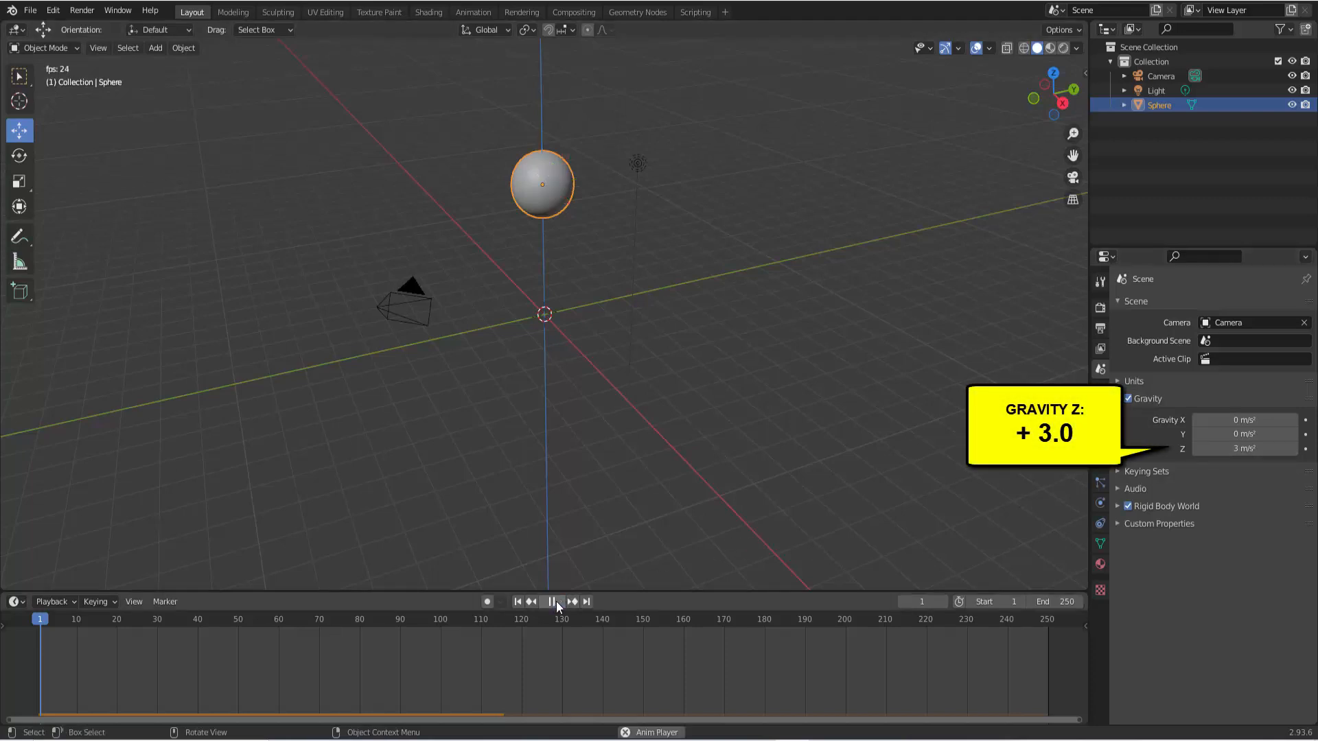
left_click(556, 602)
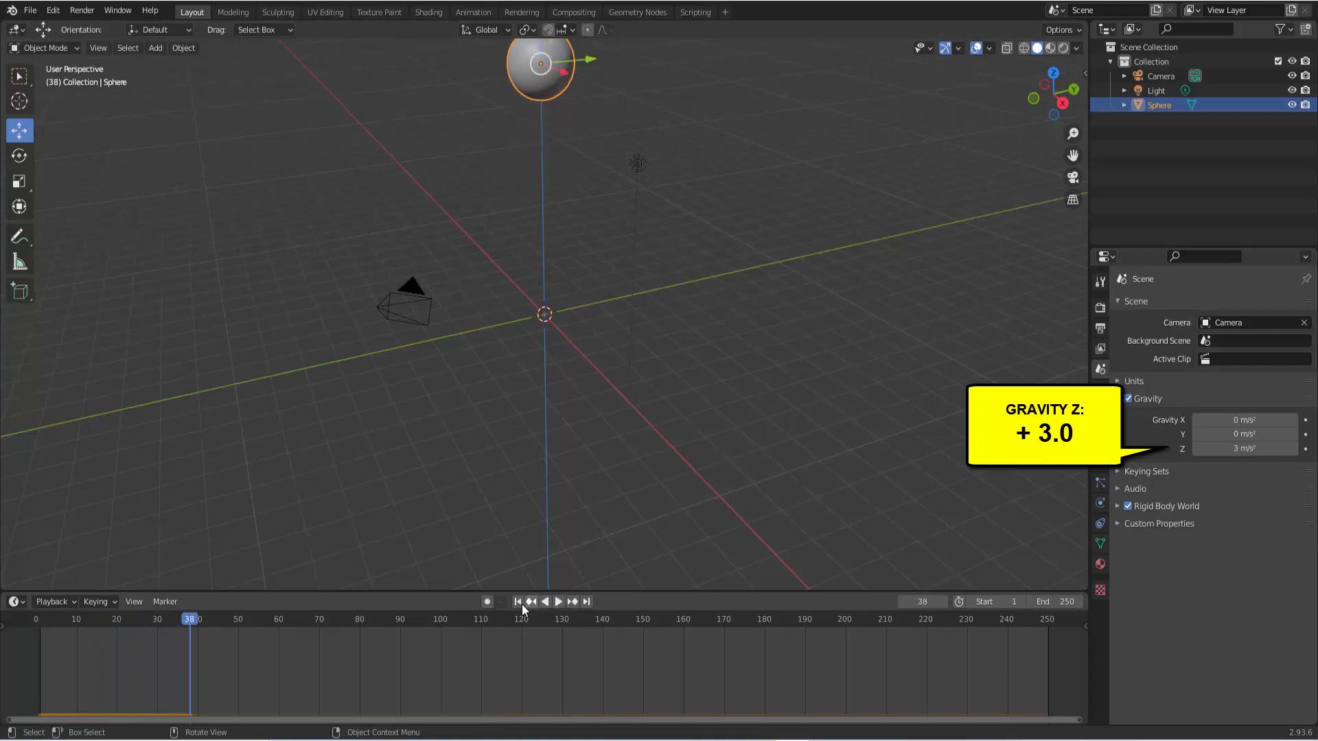
Return to frame 1, set the scene's Z gravity to 0 m/s², and play the simulation to test the sphere's motion, rewinding to frame 1.
left_click(518, 601)
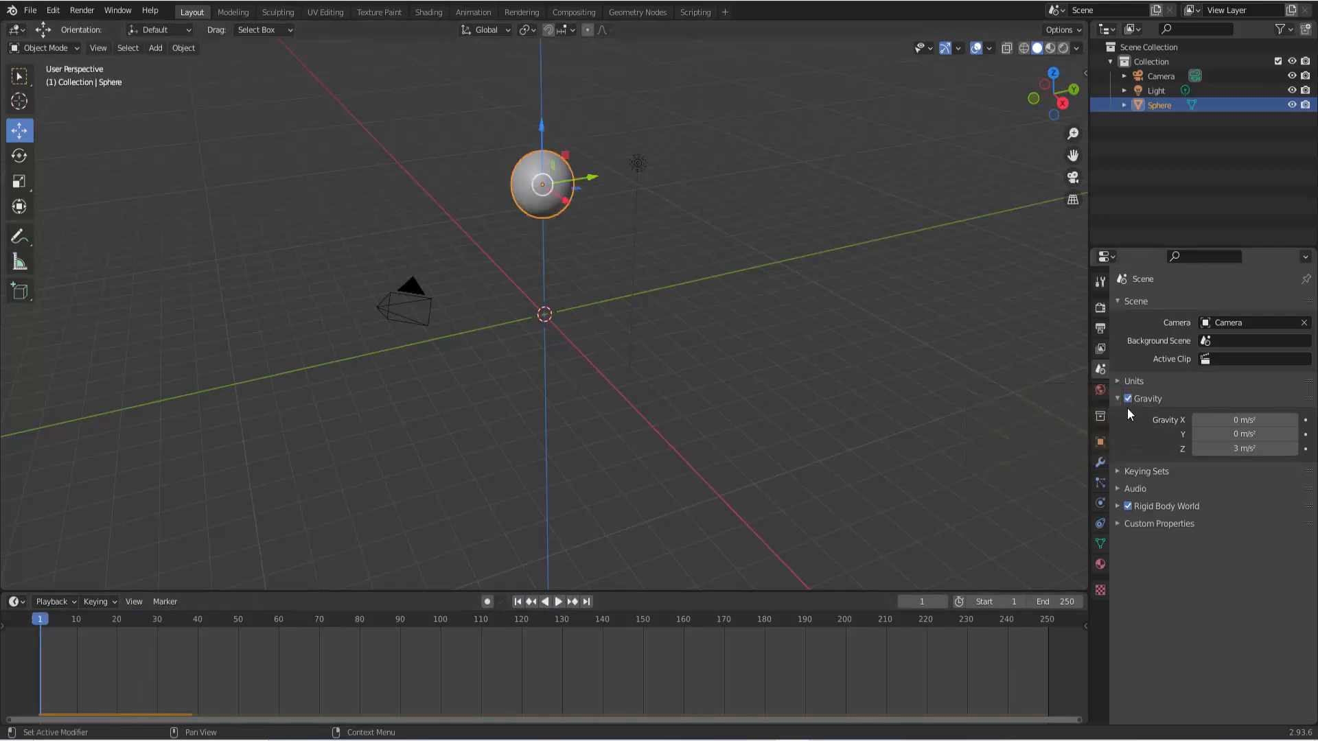
left_click(1210, 448)
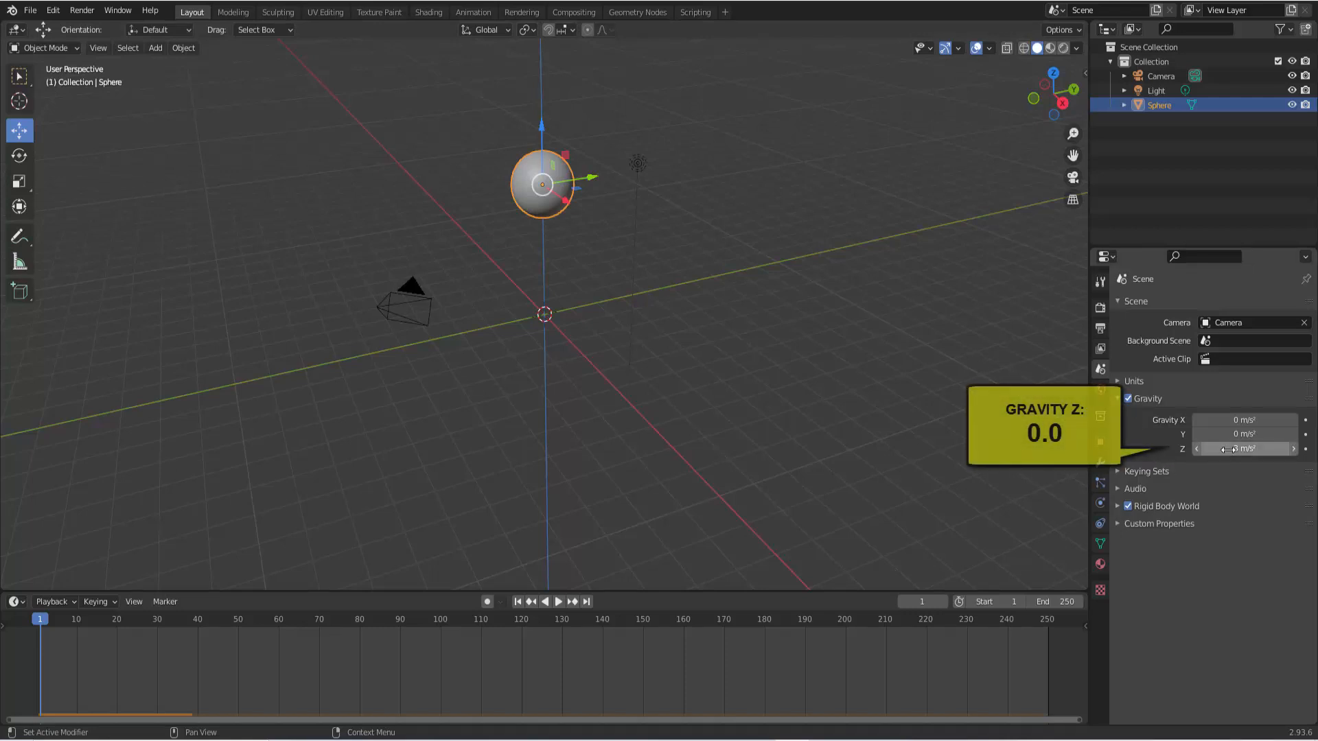
type("0")
key("Return")
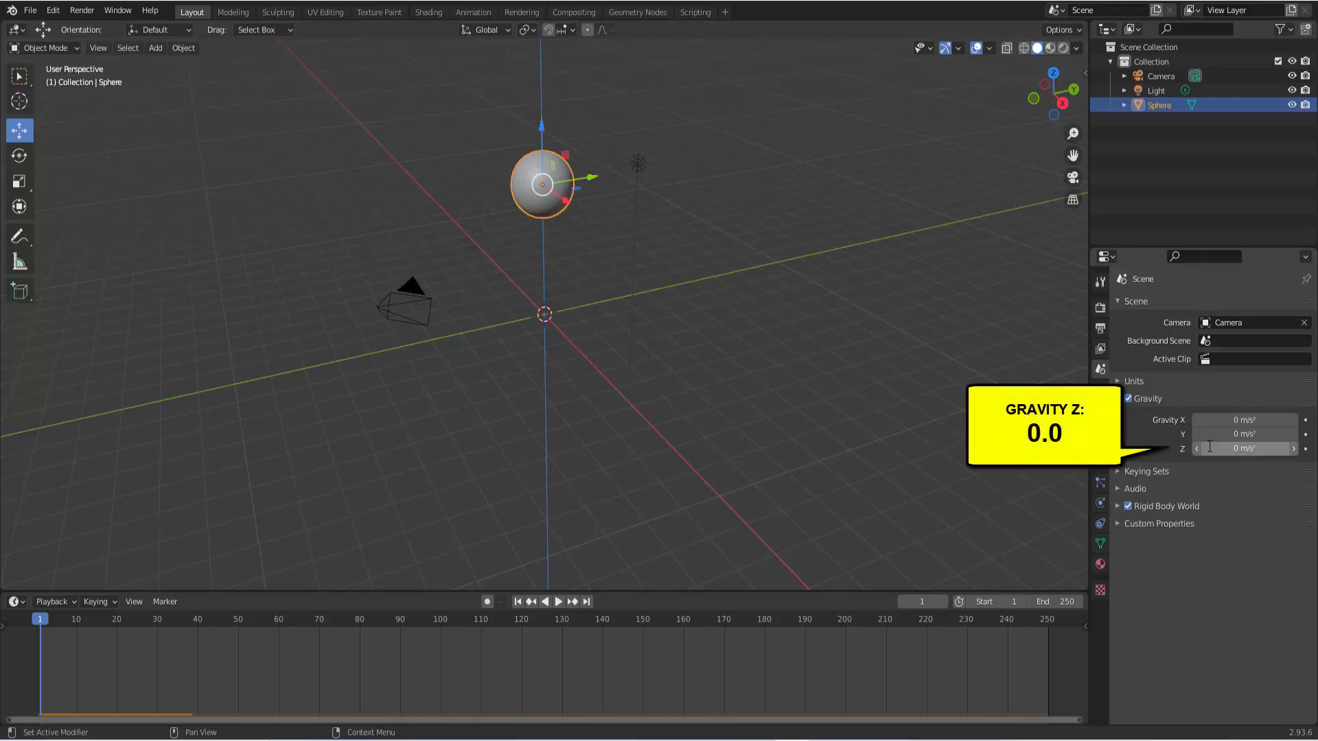
left_click(557, 601)
left_click(557, 601)
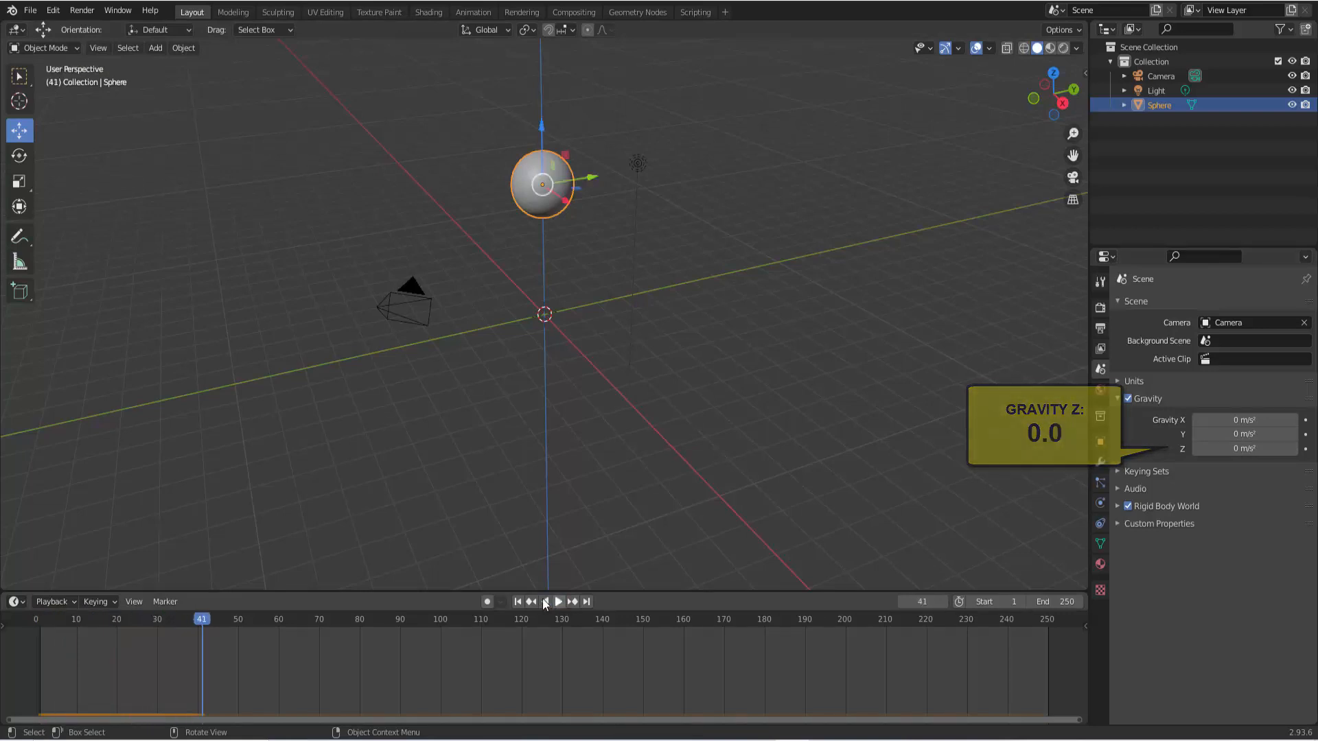
left_click(518, 602)
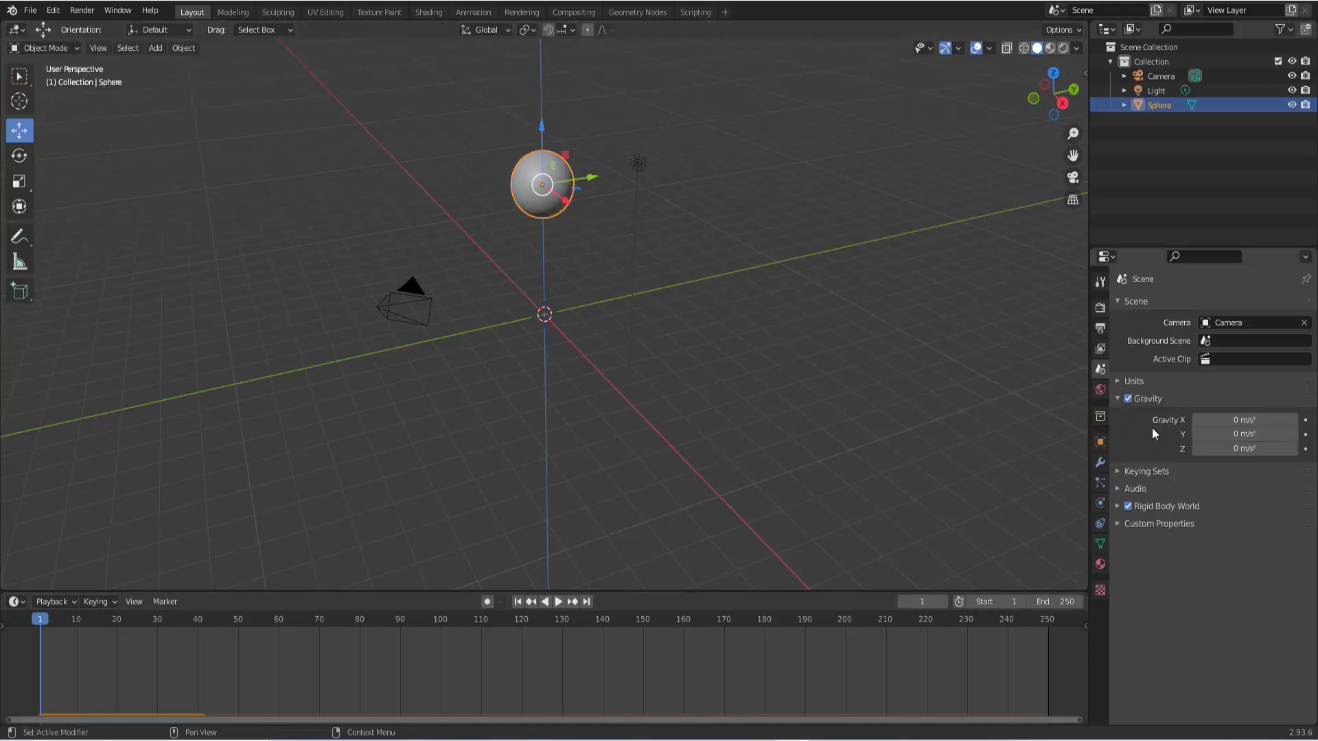
Set the scene's X gravity to 4 m/s² and play the simulation to test the sphere's motion, returning to frame 1.
left_click(1231, 420)
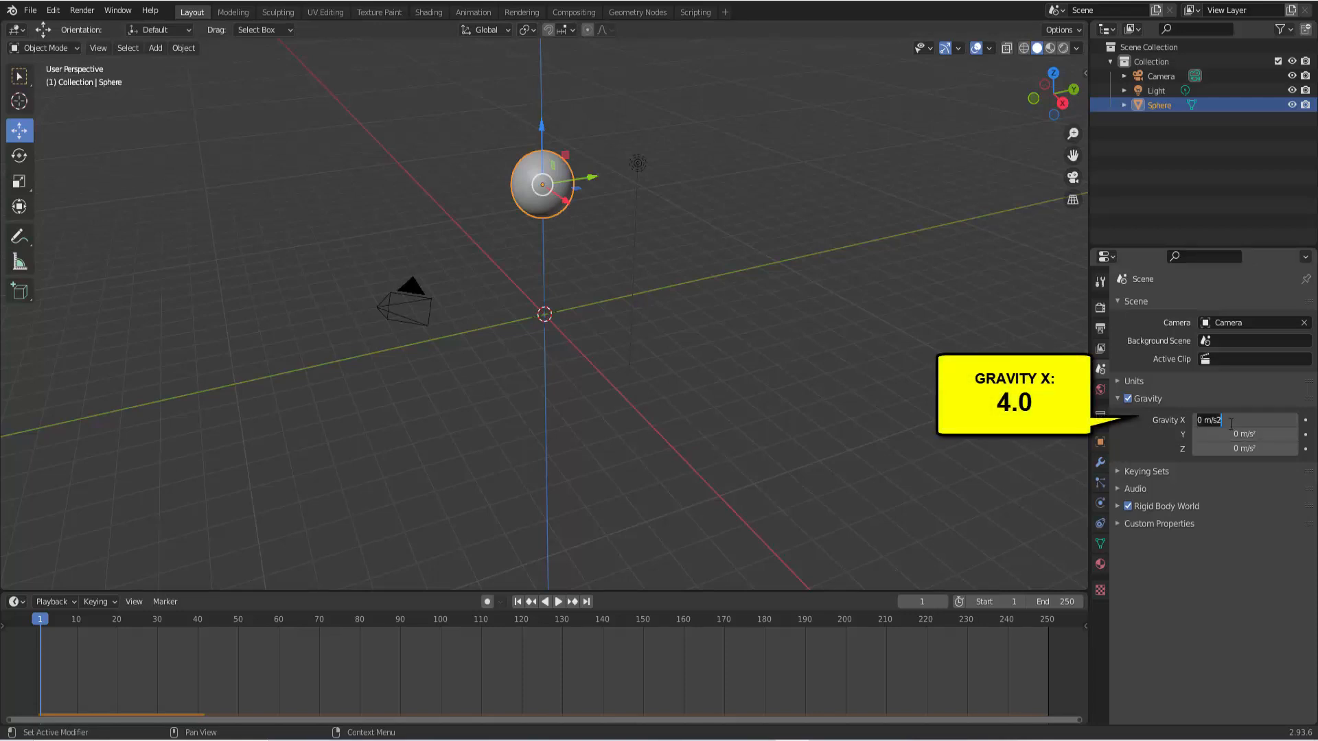
type("4")
key("Return")
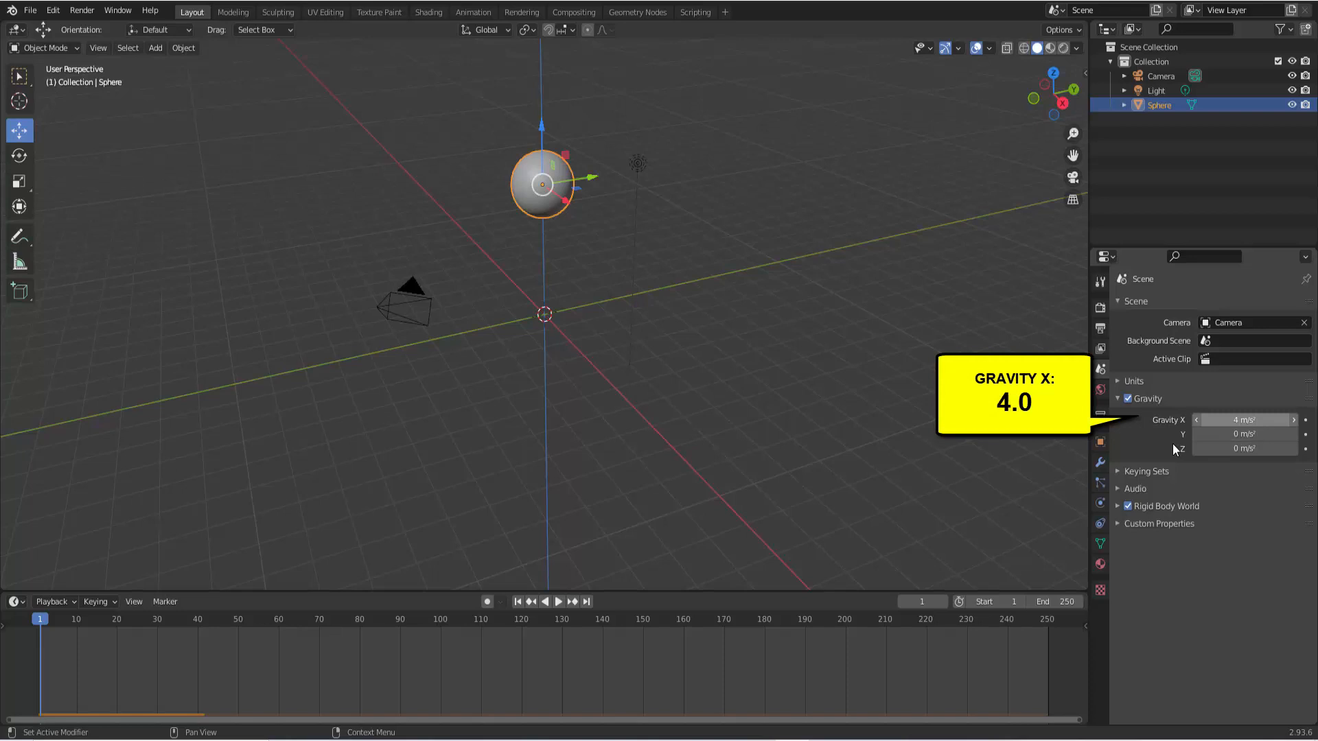
left_click(557, 603)
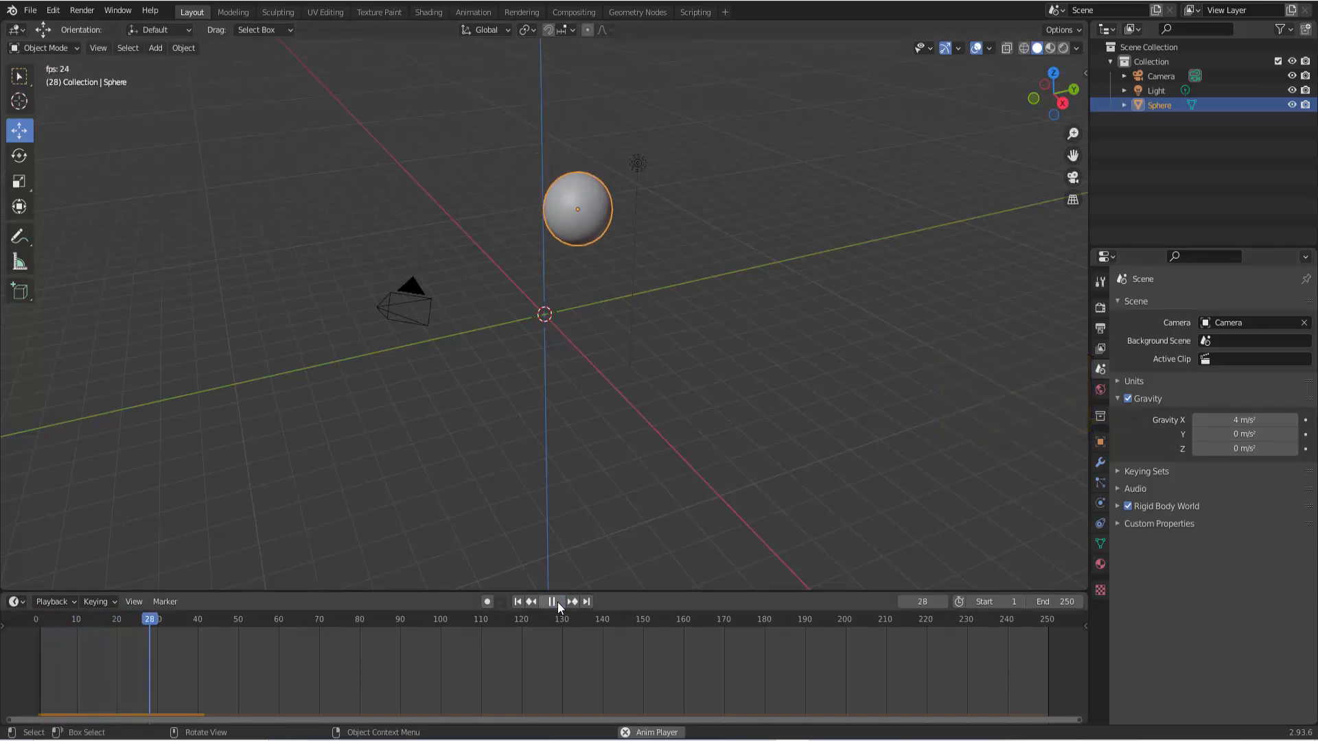
left_click(557, 602)
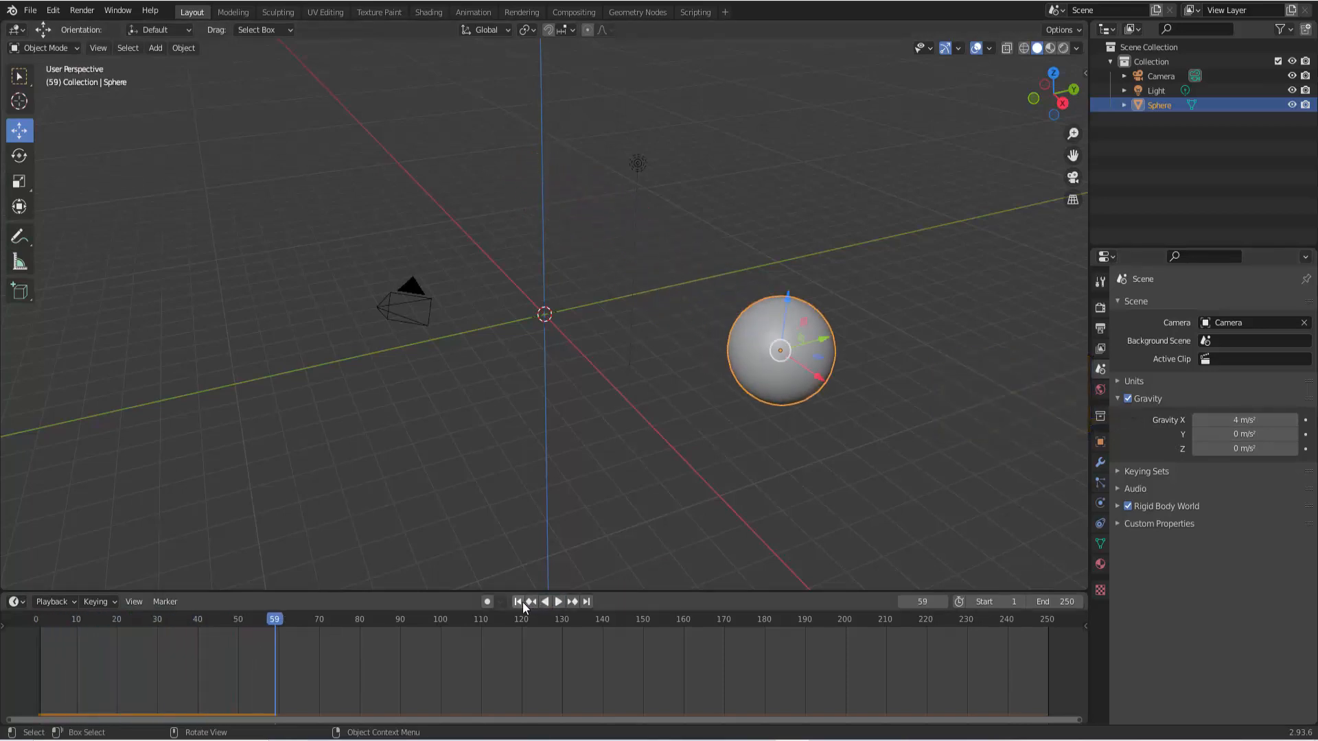
left_click(522, 603)
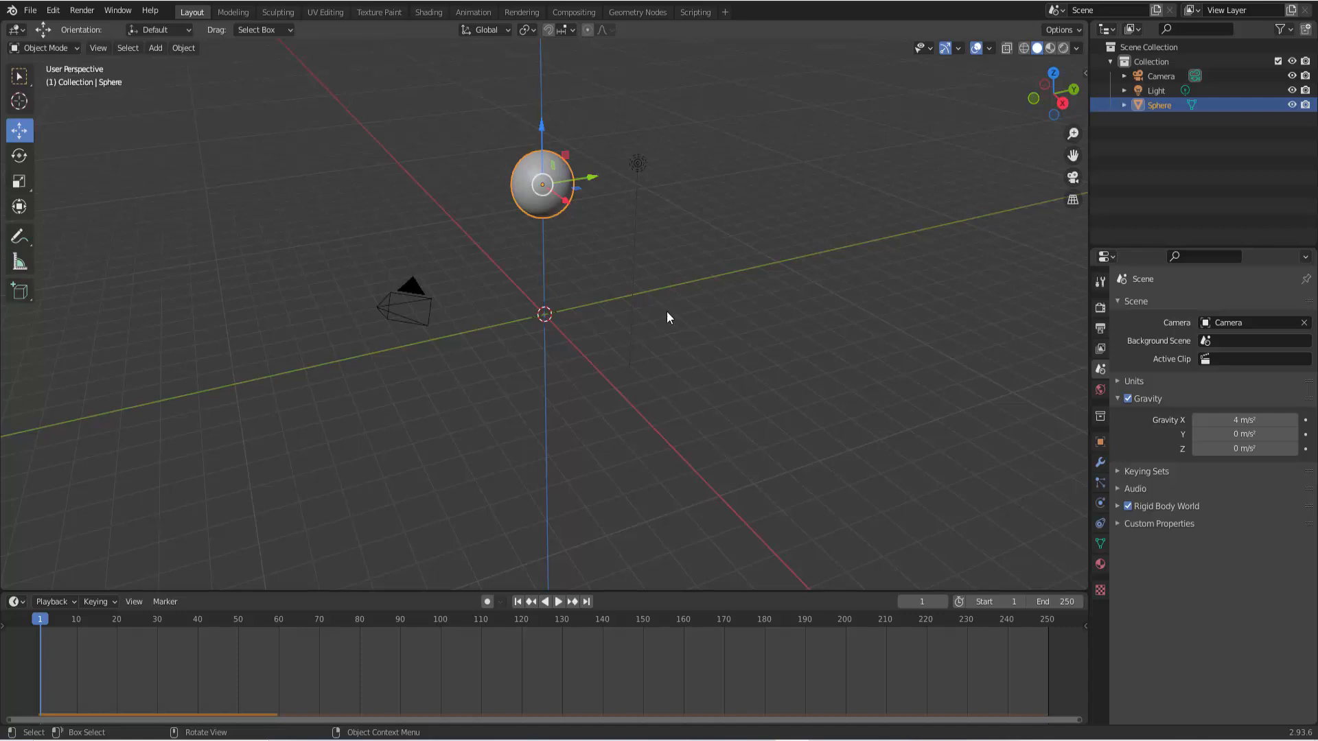
Set the scene's X gravity to -2 m/s² and play the simulation to test the sphere's motion, returning to frame 1.
left_click(1245, 419)
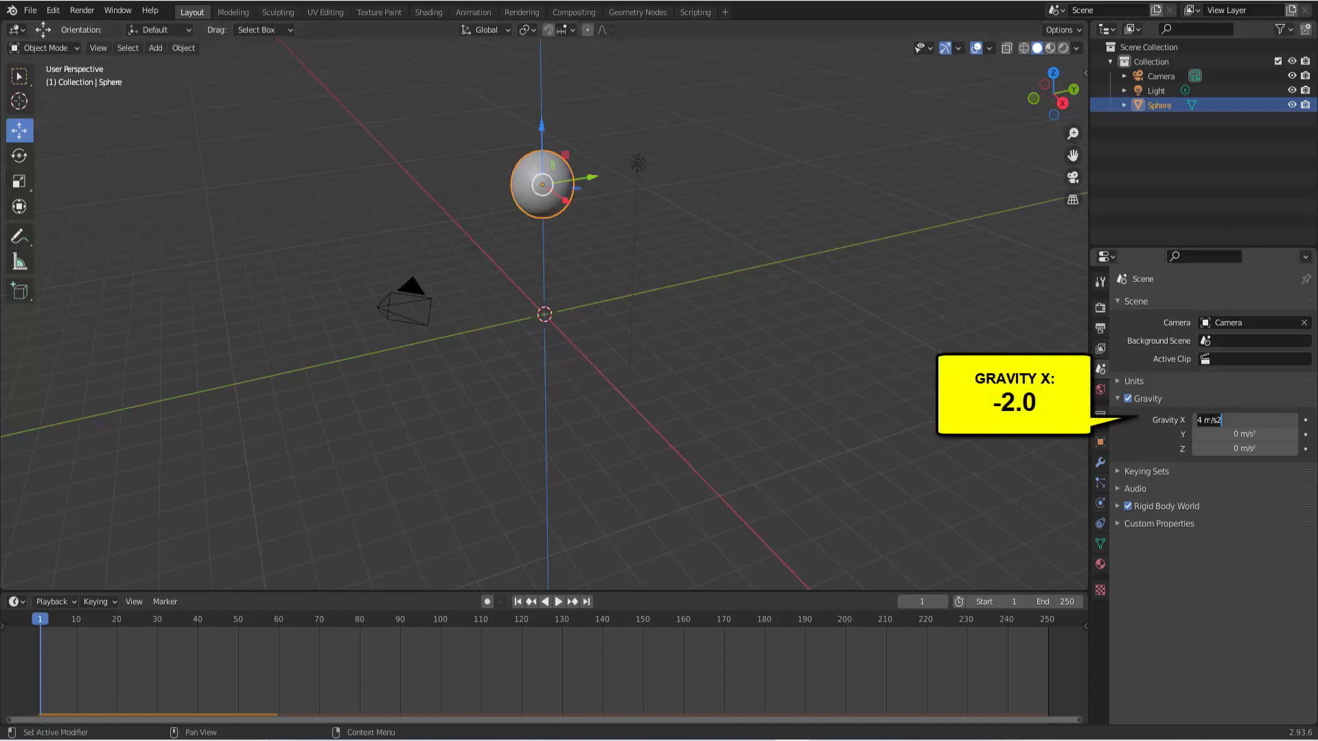
key("BackSpace")
type("-2")
key("Return")
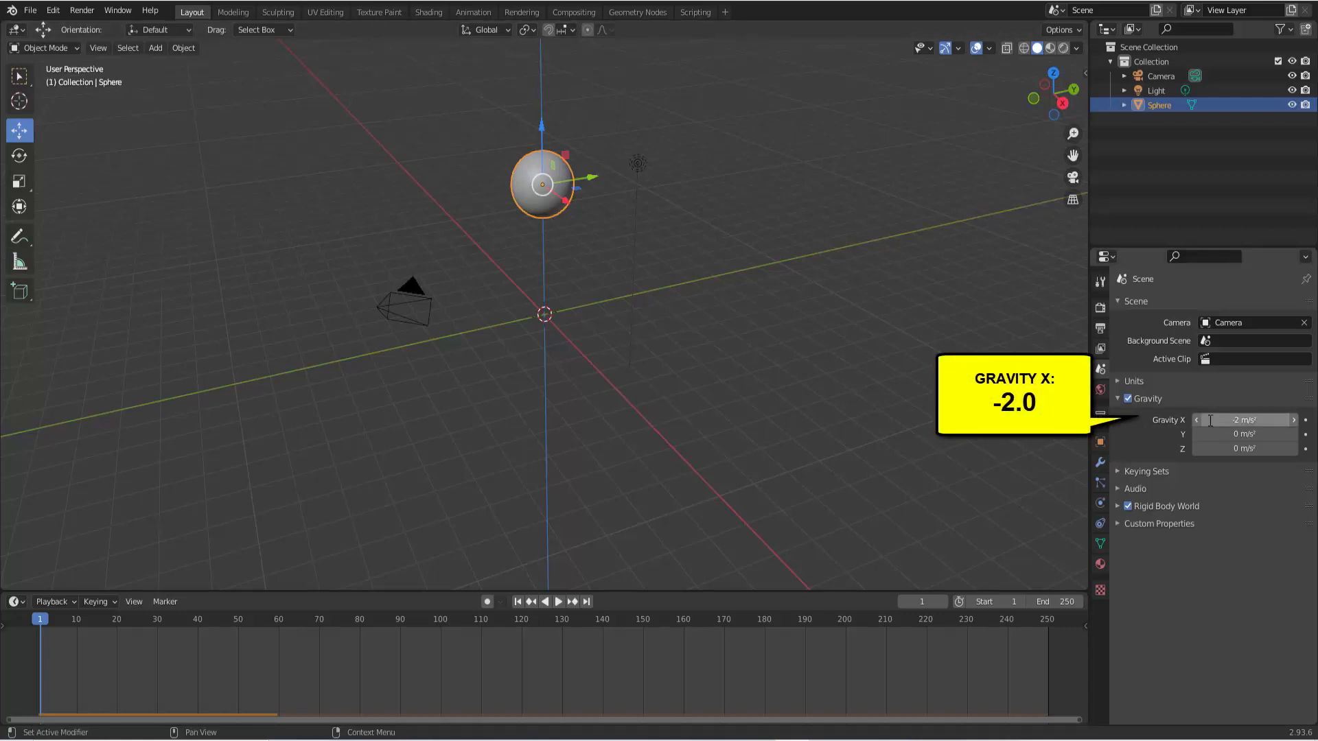
left_click(556, 602)
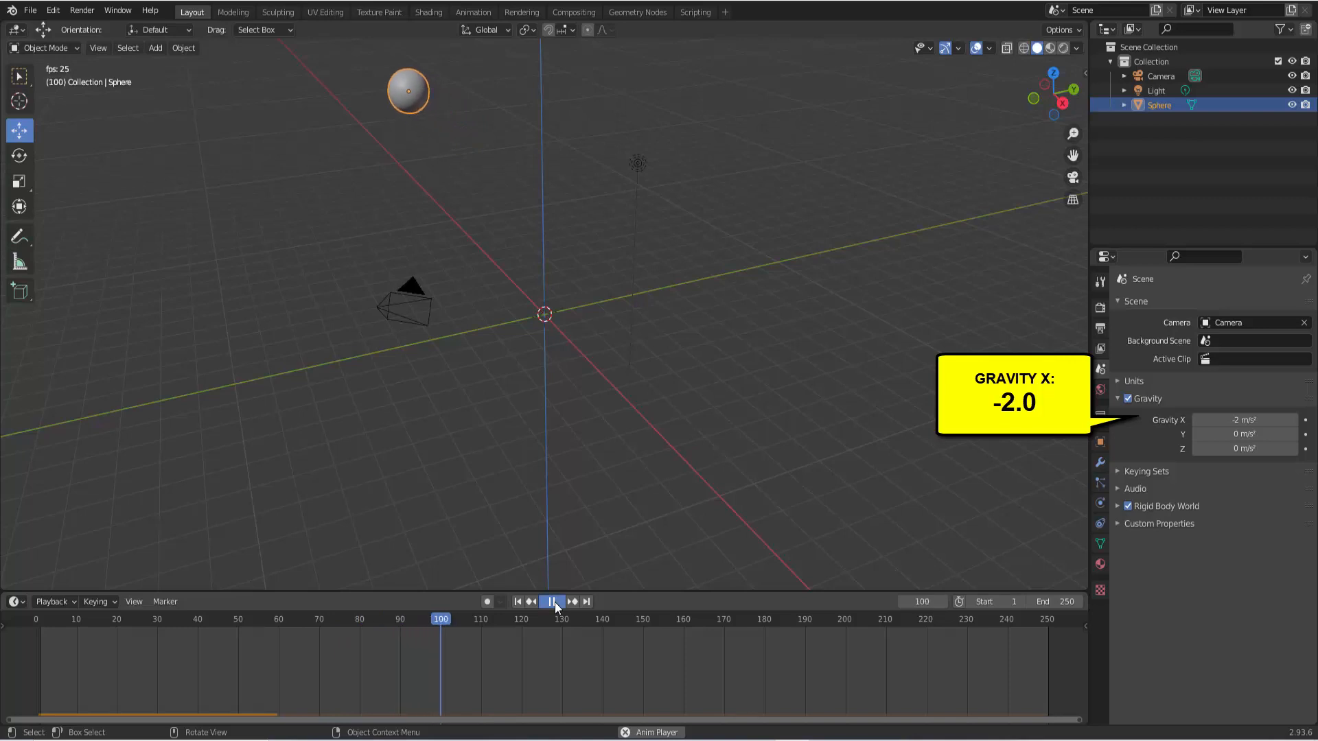
left_click(555, 602)
left_click(518, 602)
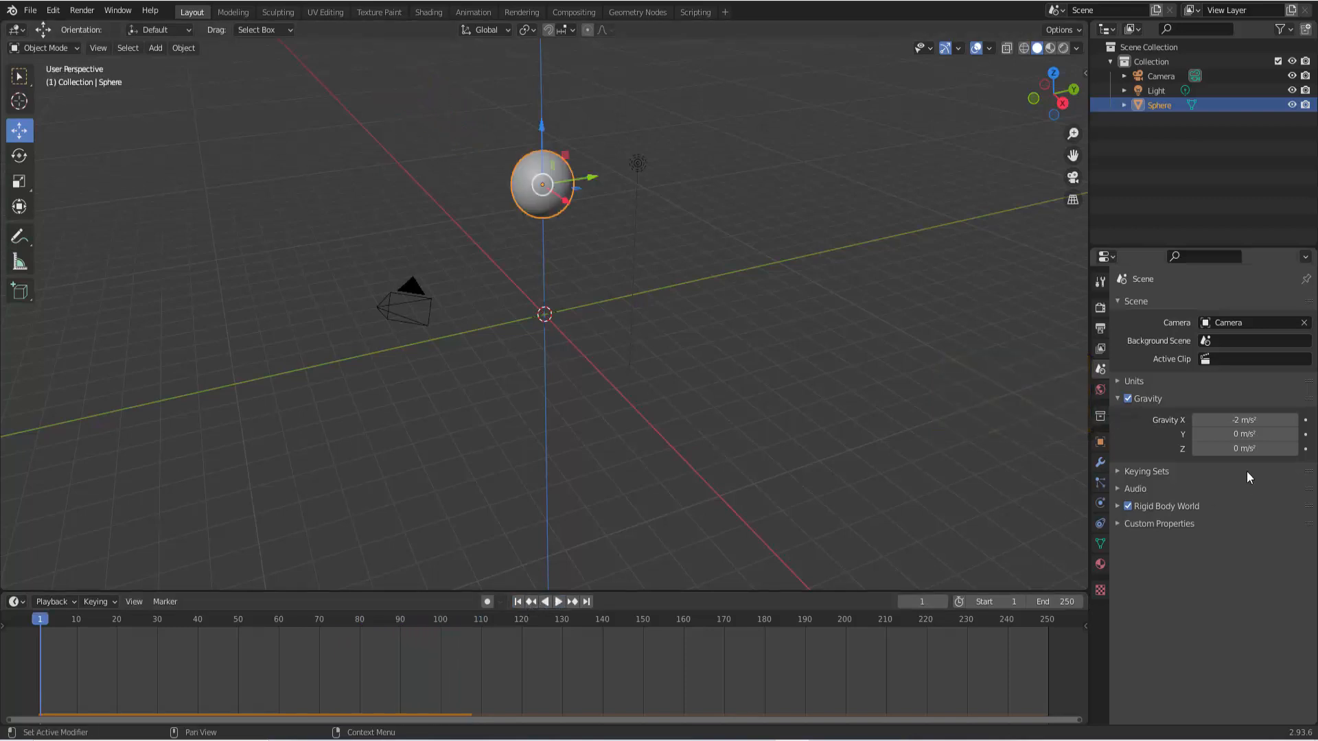
Set the scene's X gravity to 0 and Z gravity to -9.8 m/s², and replay the sphere's fall, returning to frame 1.
left_click(1233, 423)
type("0")
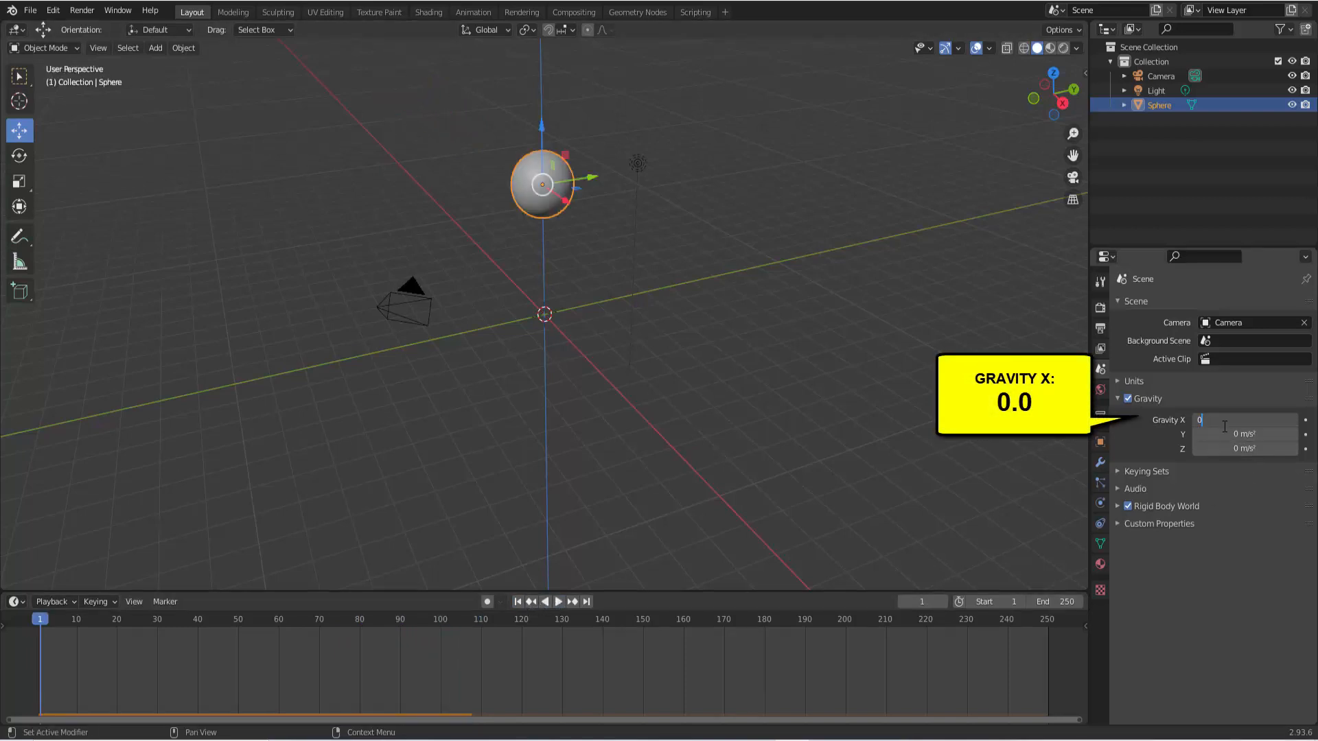
key("Return")
left_click(1234, 448)
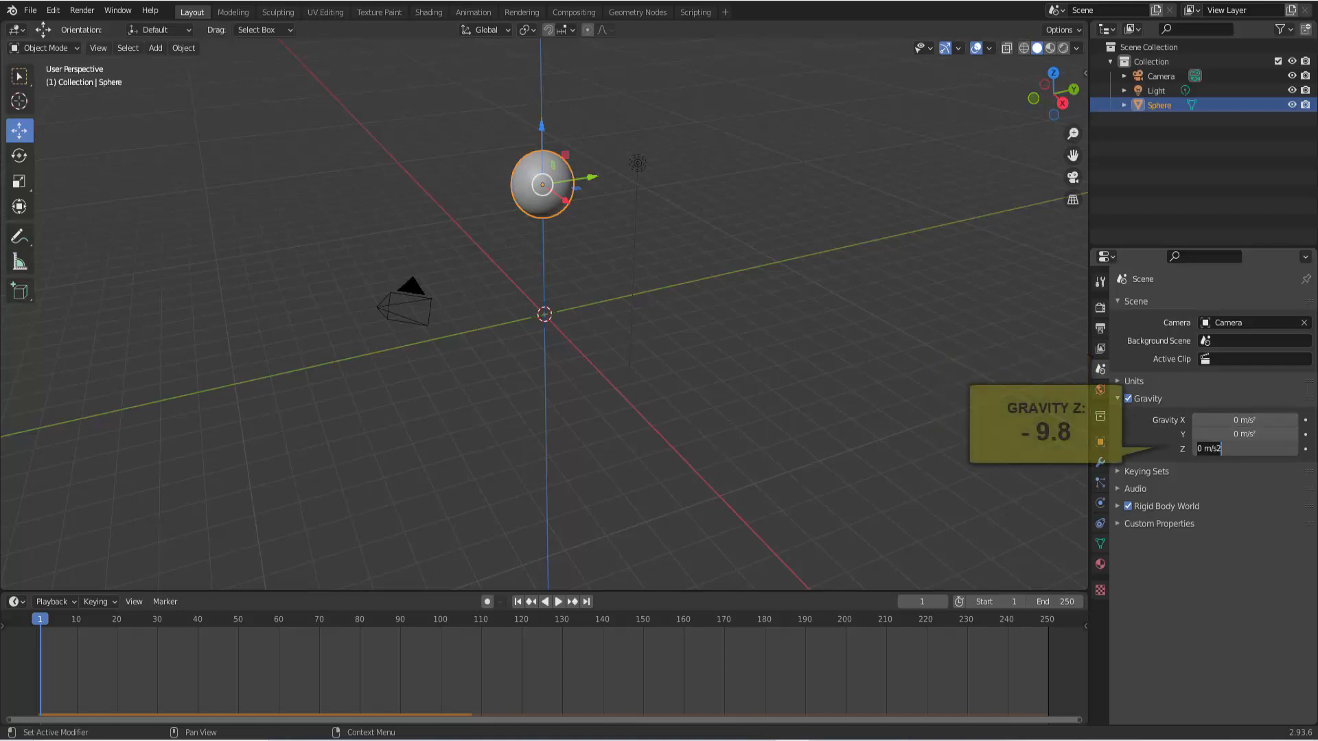
key("BackSpace")
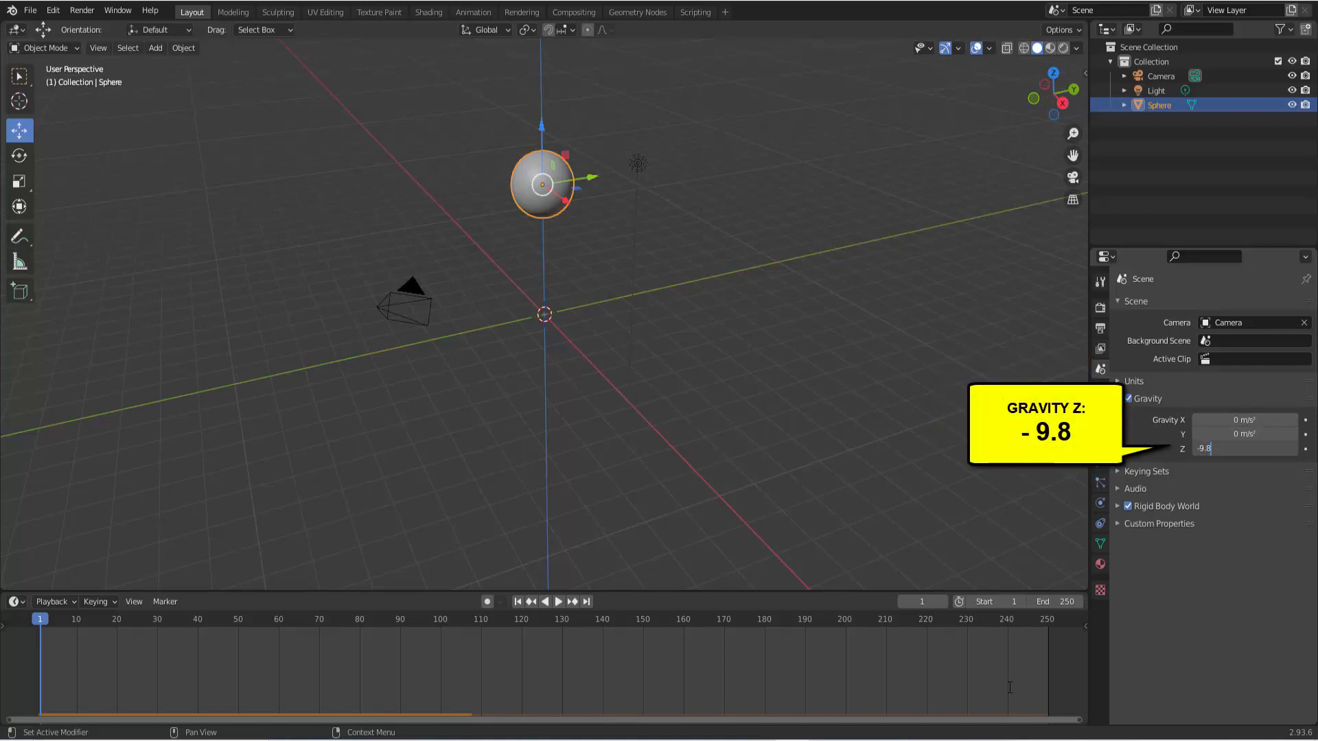
key("Return")
left_click(558, 601)
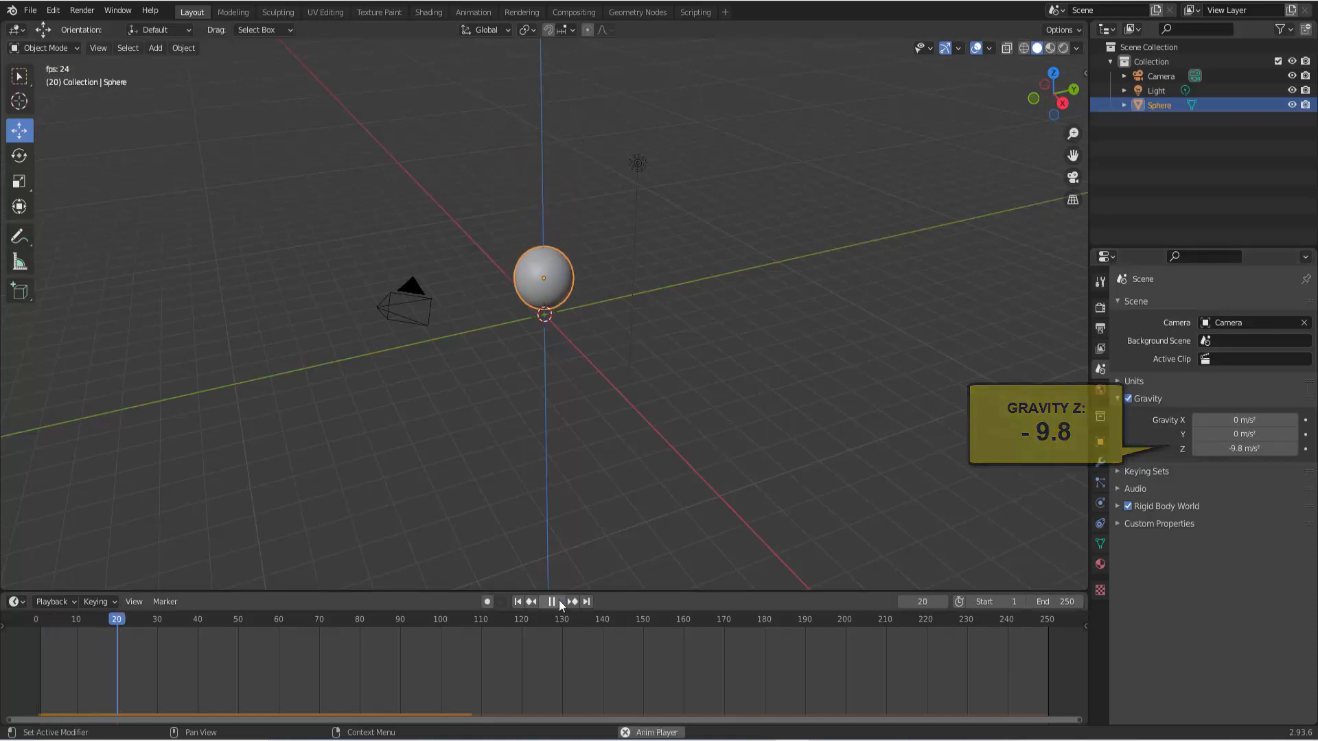
left_click(551, 602)
left_click(518, 601)
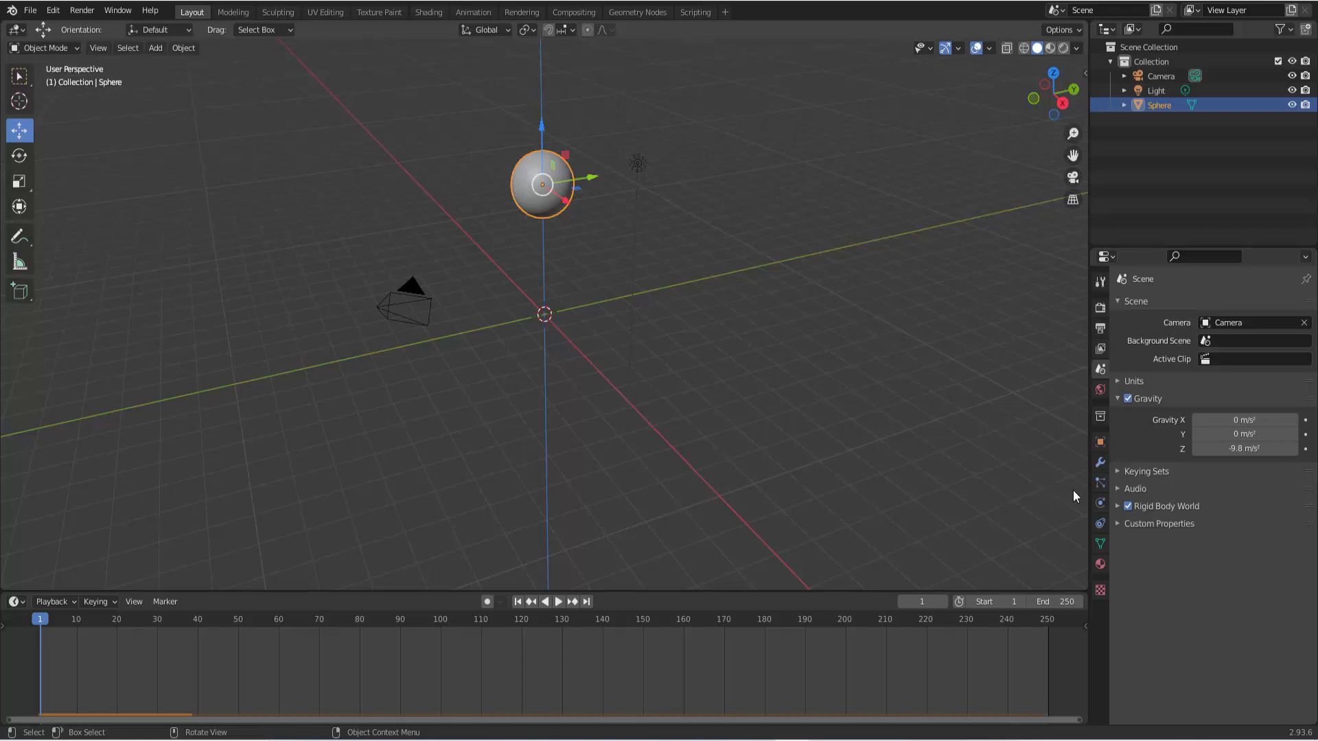
Replace the sphere's rigid body physics with a new particle system and play the simulation to test the particle emission.
left_click(1101, 503)
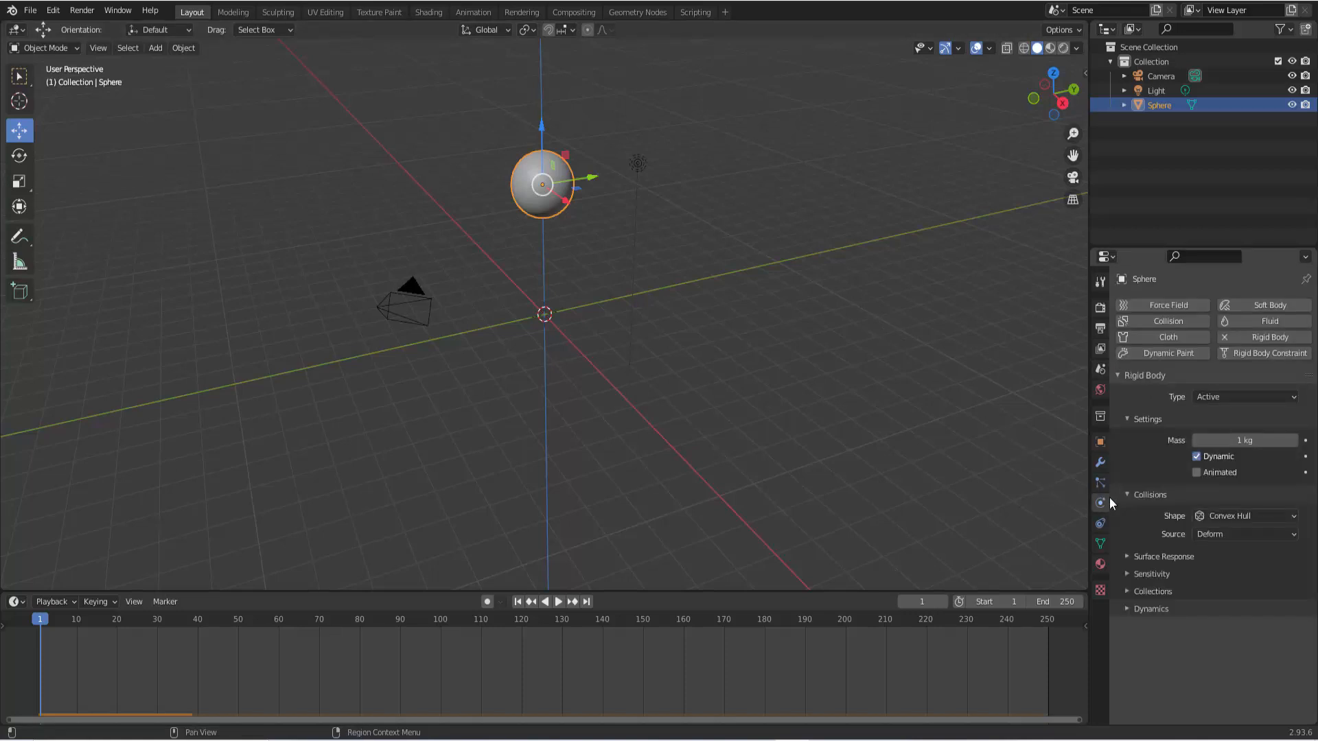
left_click(1226, 336)
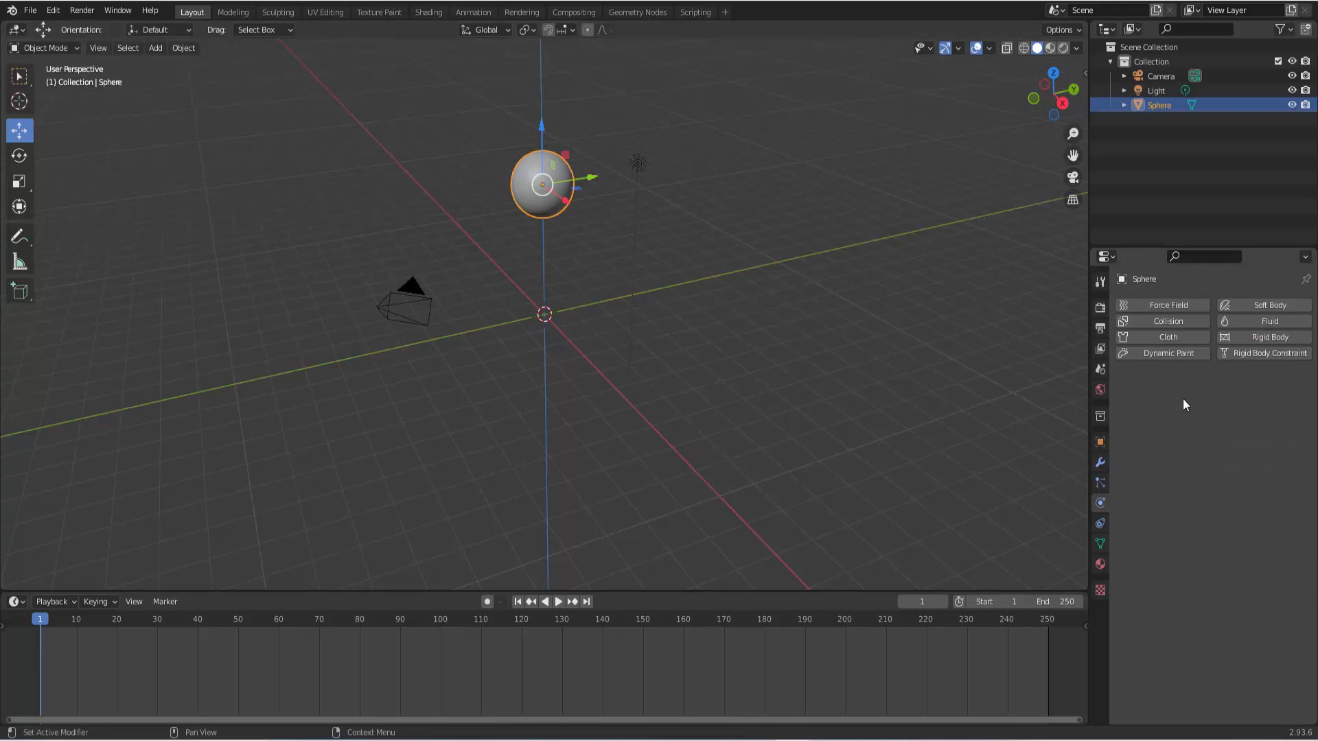
left_click(1099, 483)
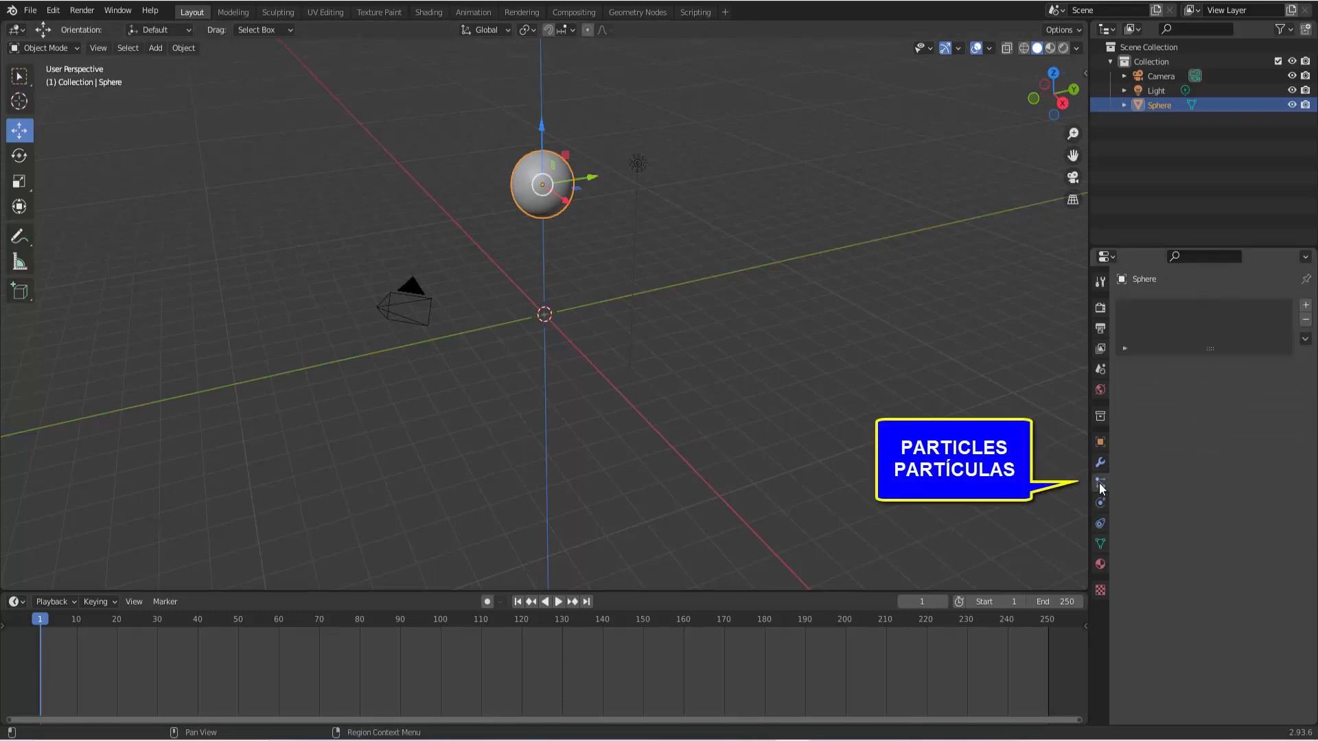
left_click(1305, 307)
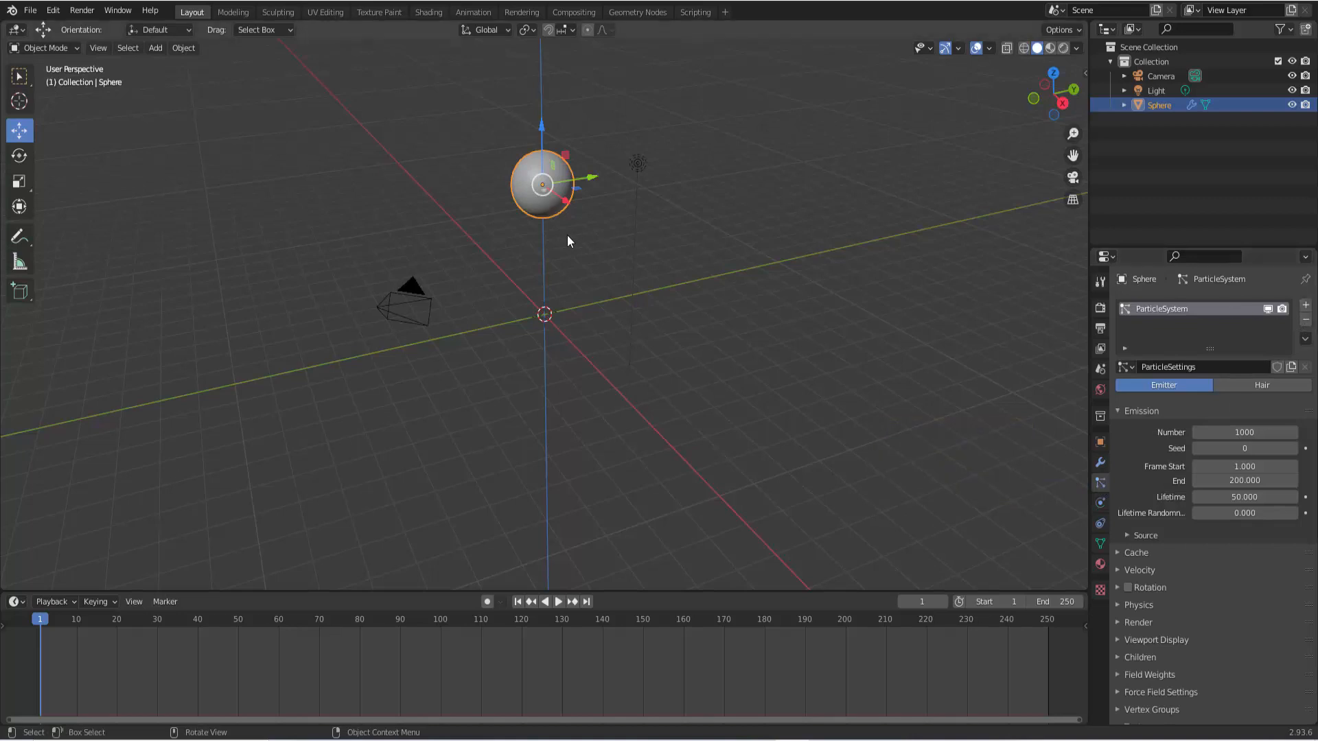
left_click(559, 601)
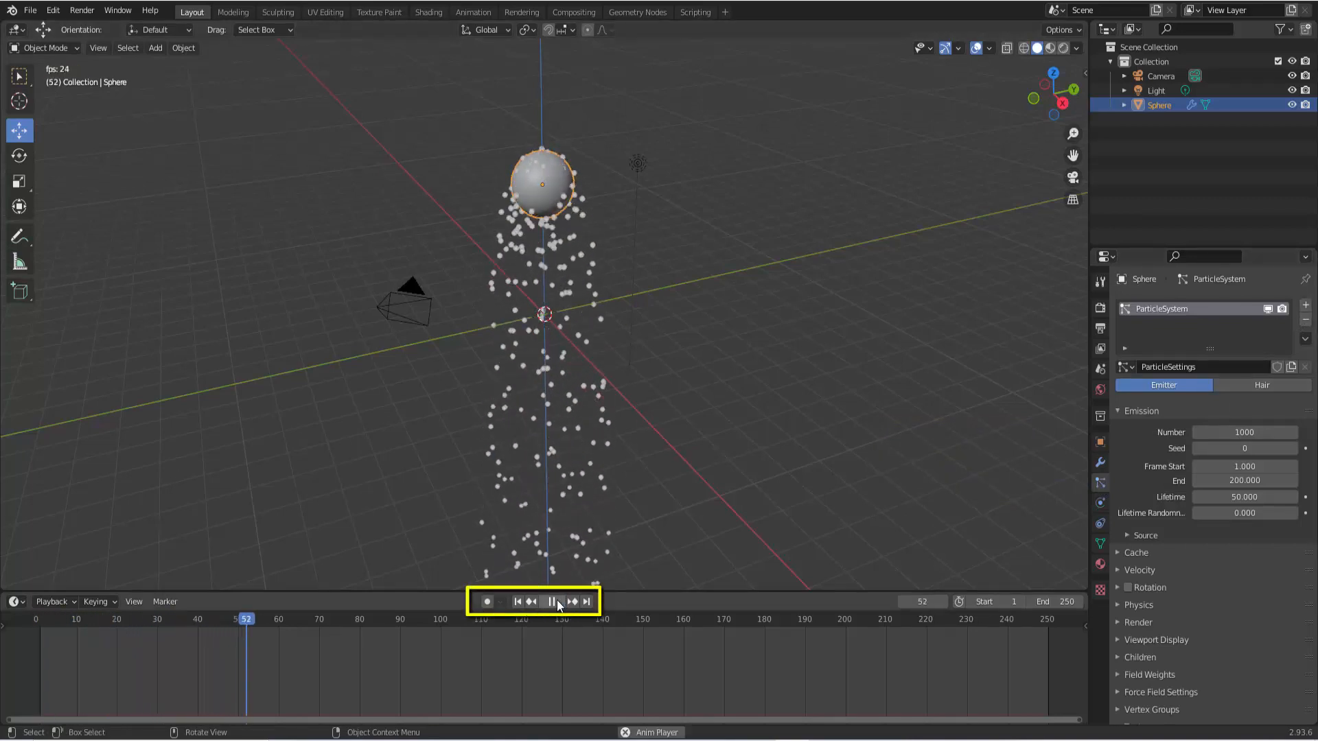
left_click(557, 601)
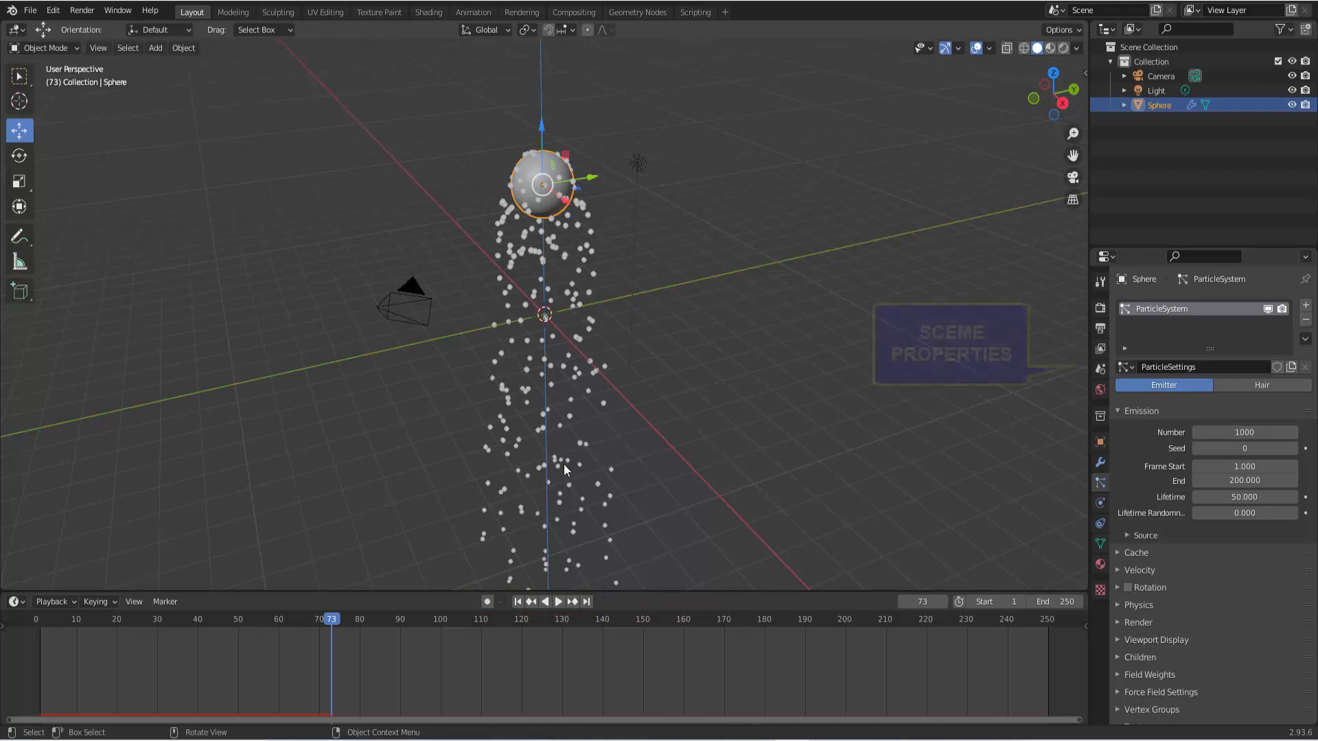
Set the scene's Z gravity to 0 m/s² and play the particle simulation from frame 1, returning to frame 1.
left_click(1101, 369)
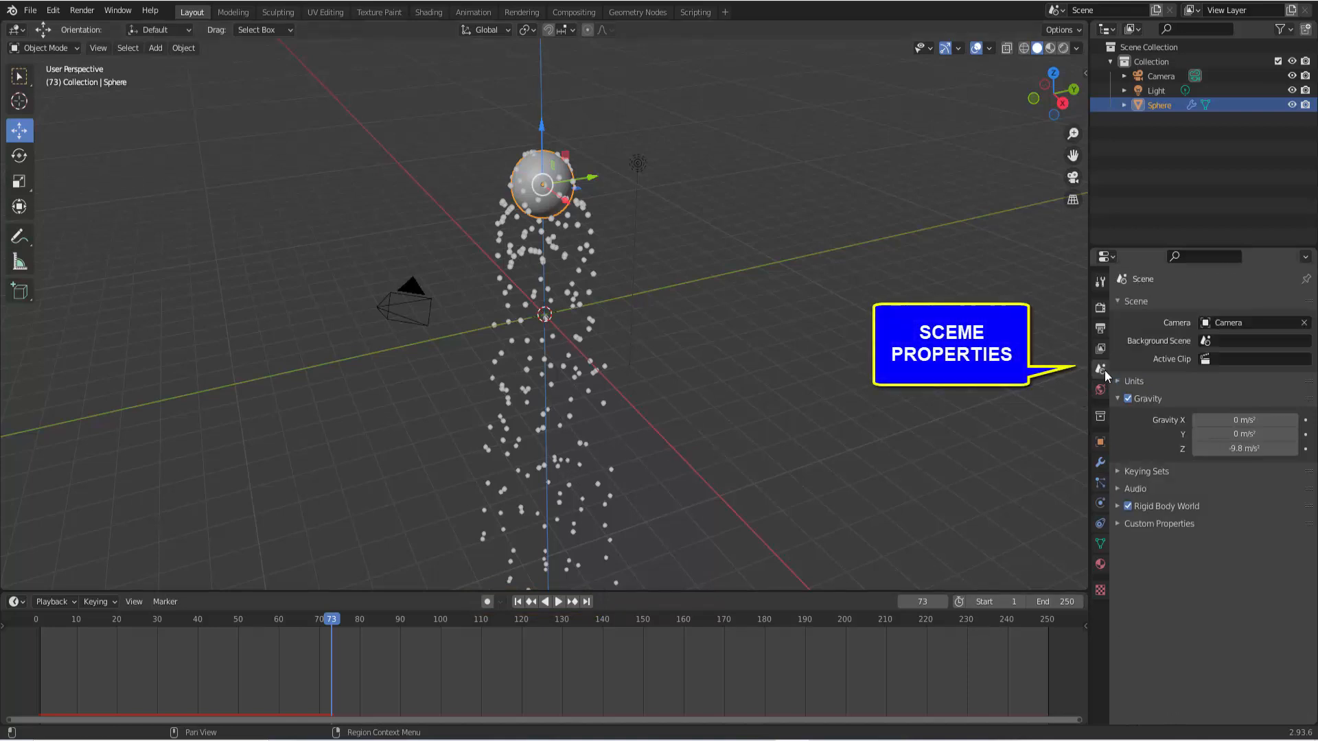
left_click(1211, 446)
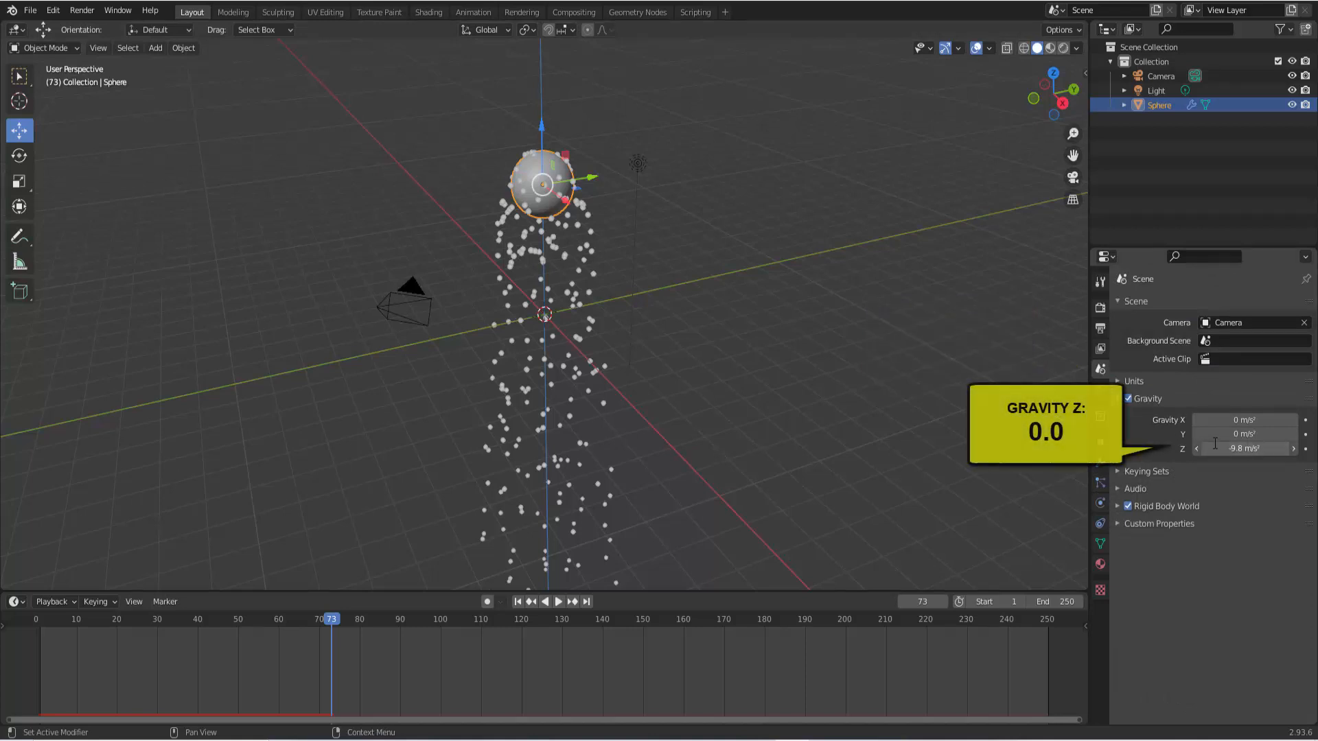
type("0")
key("Return")
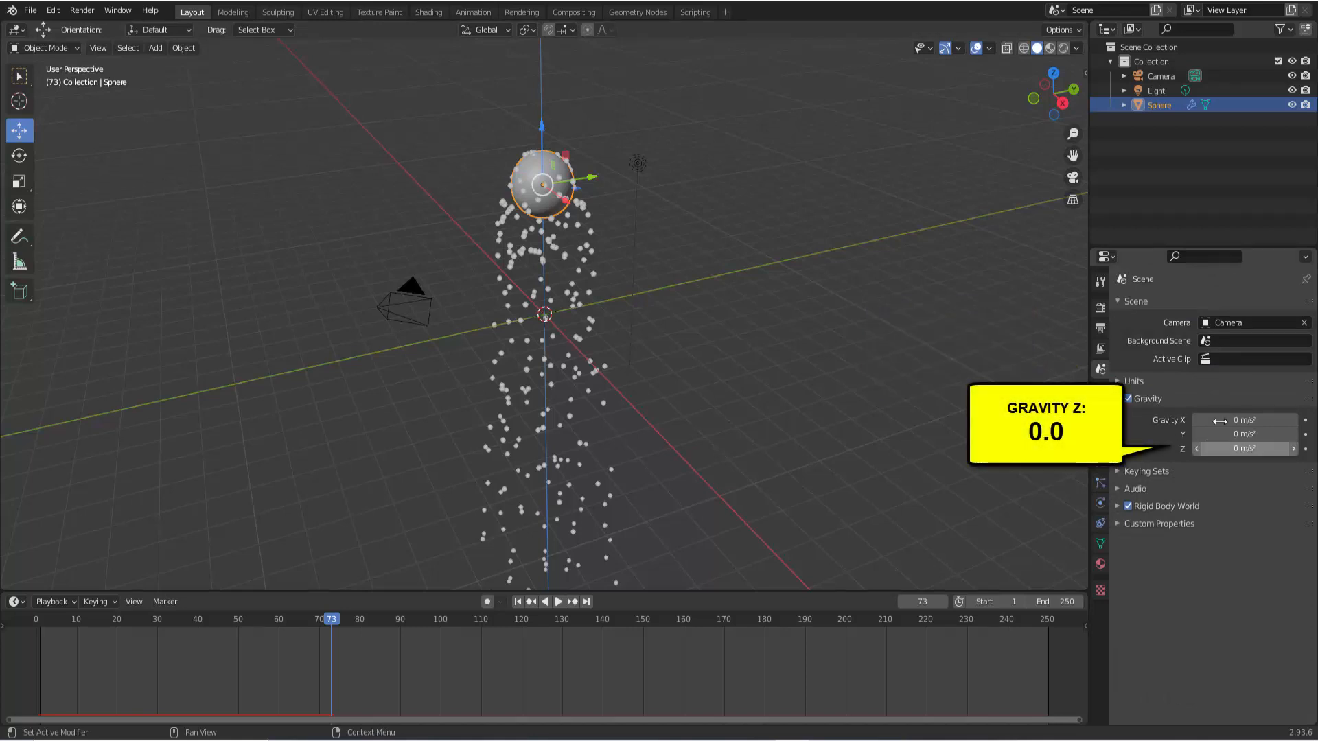
left_click(518, 601)
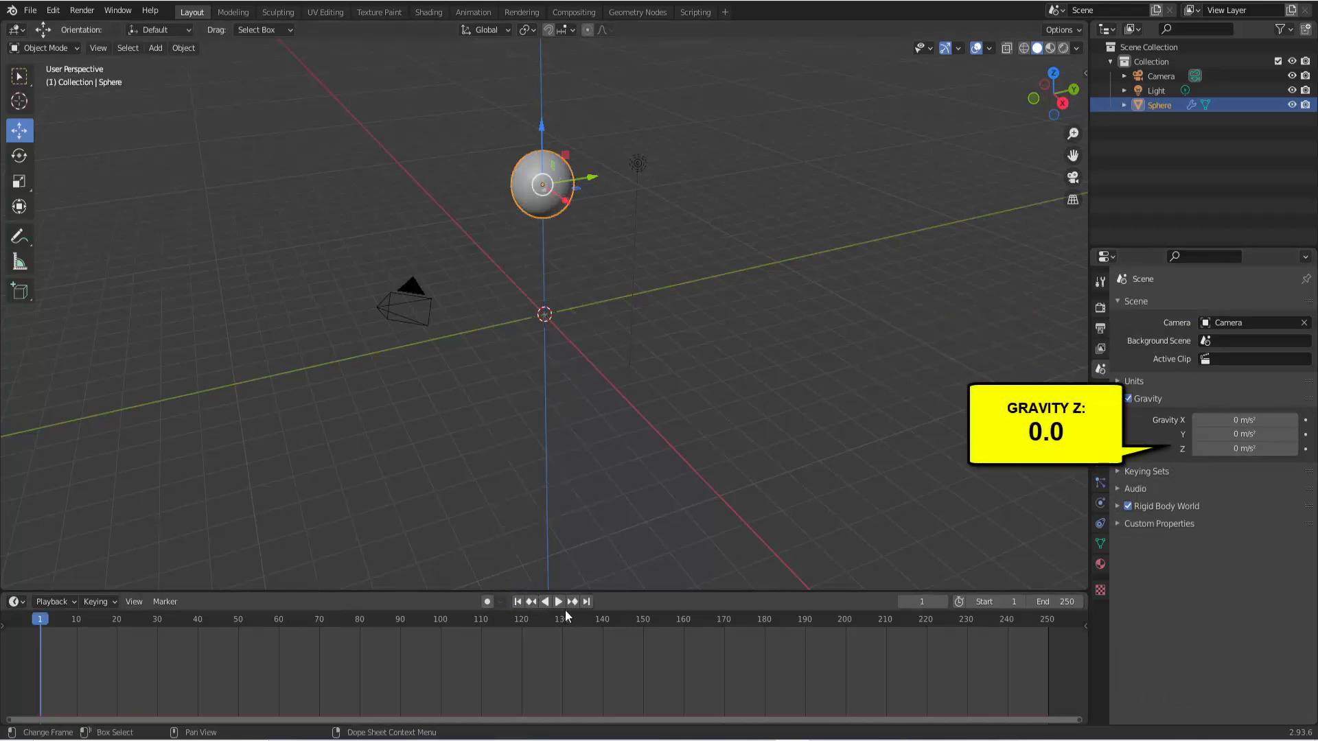
left_click(560, 602)
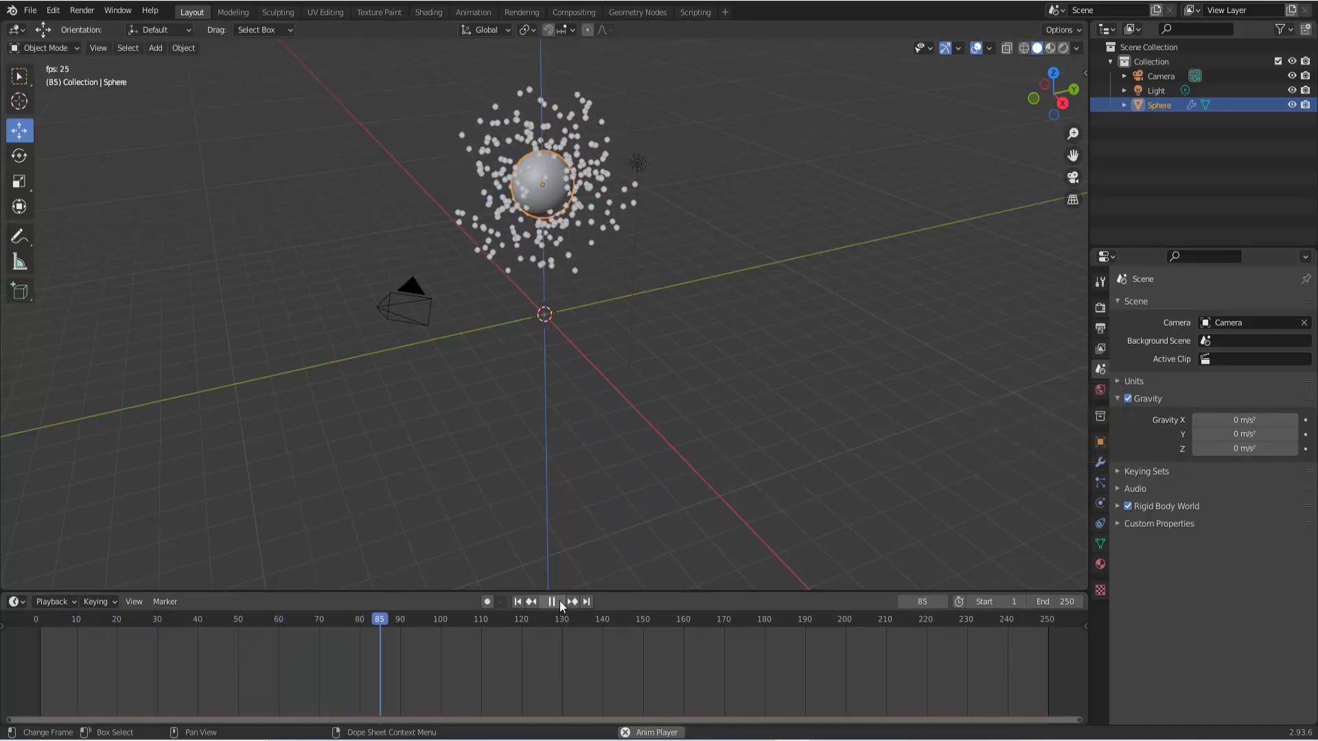
left_click(559, 602)
left_click(520, 601)
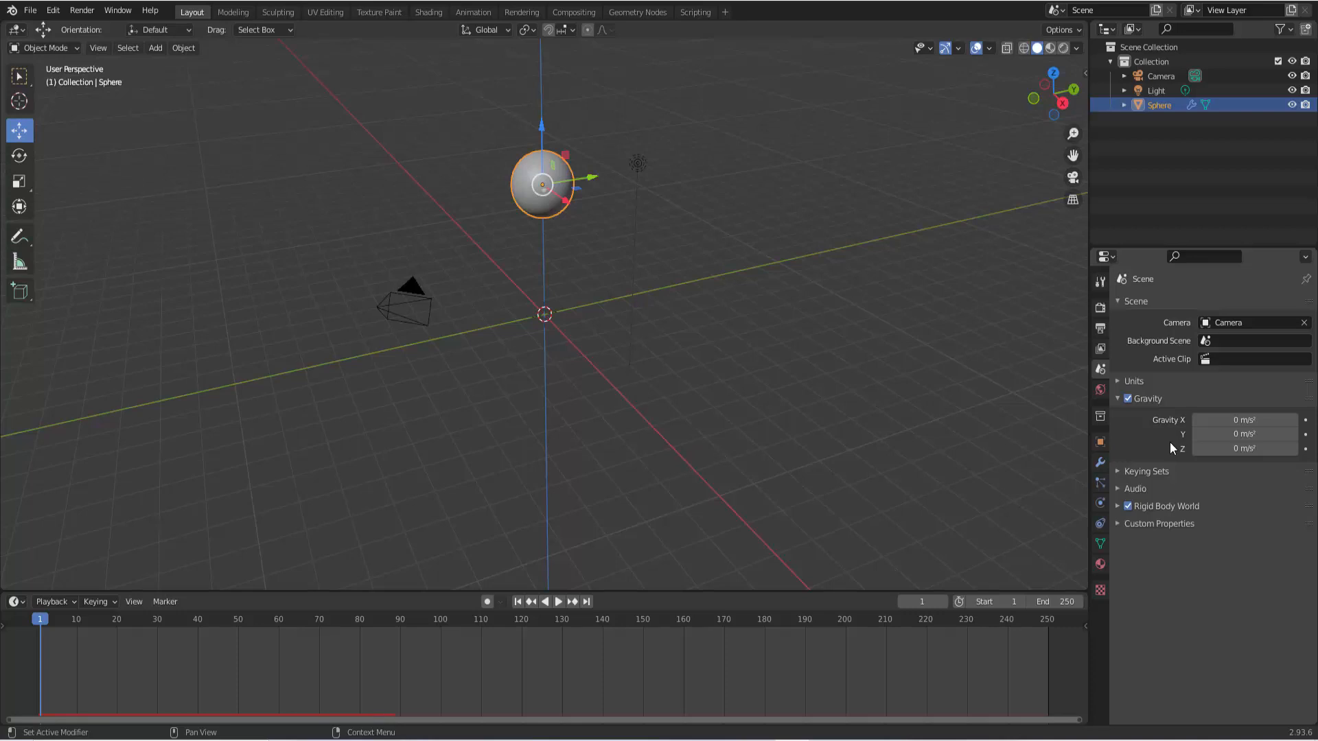
Set the scene's Y gravity to 9 m/s² and play the particle simulation to test it, returning to frame 1.
left_click(1224, 434)
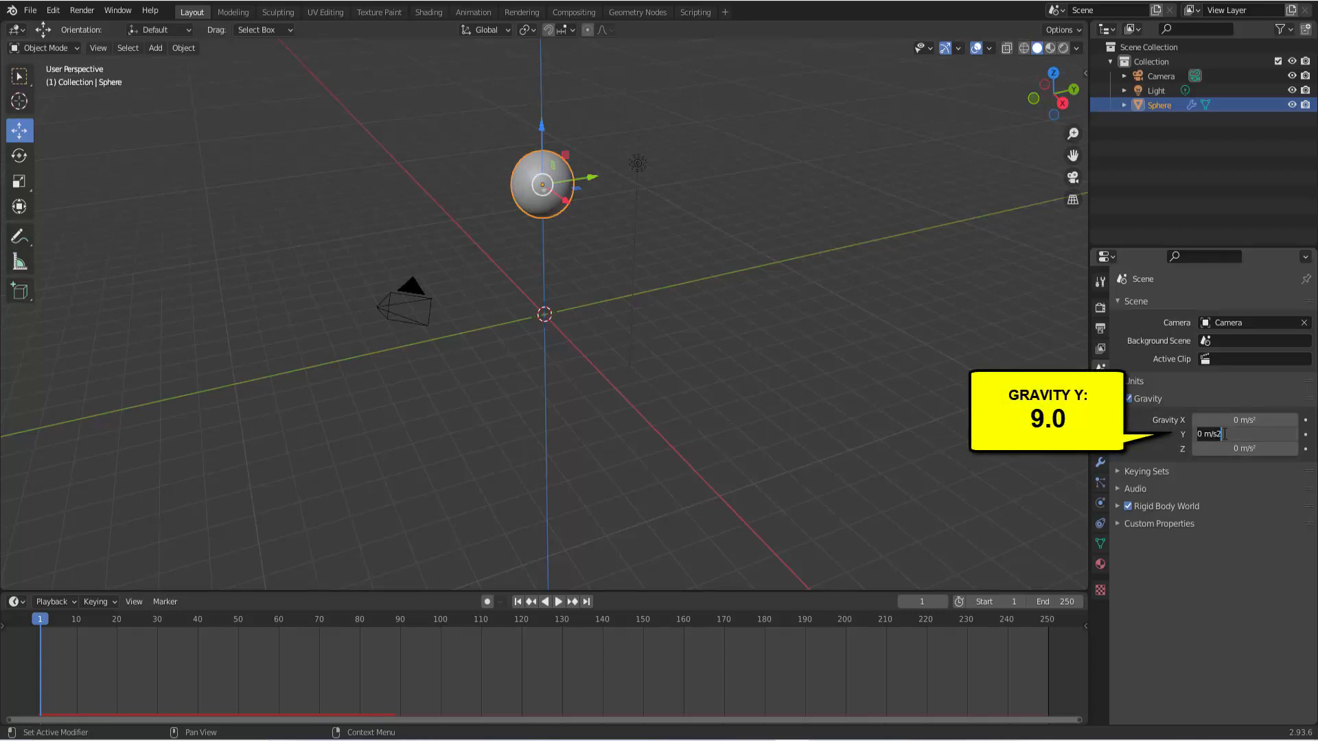
type("9")
key("Return")
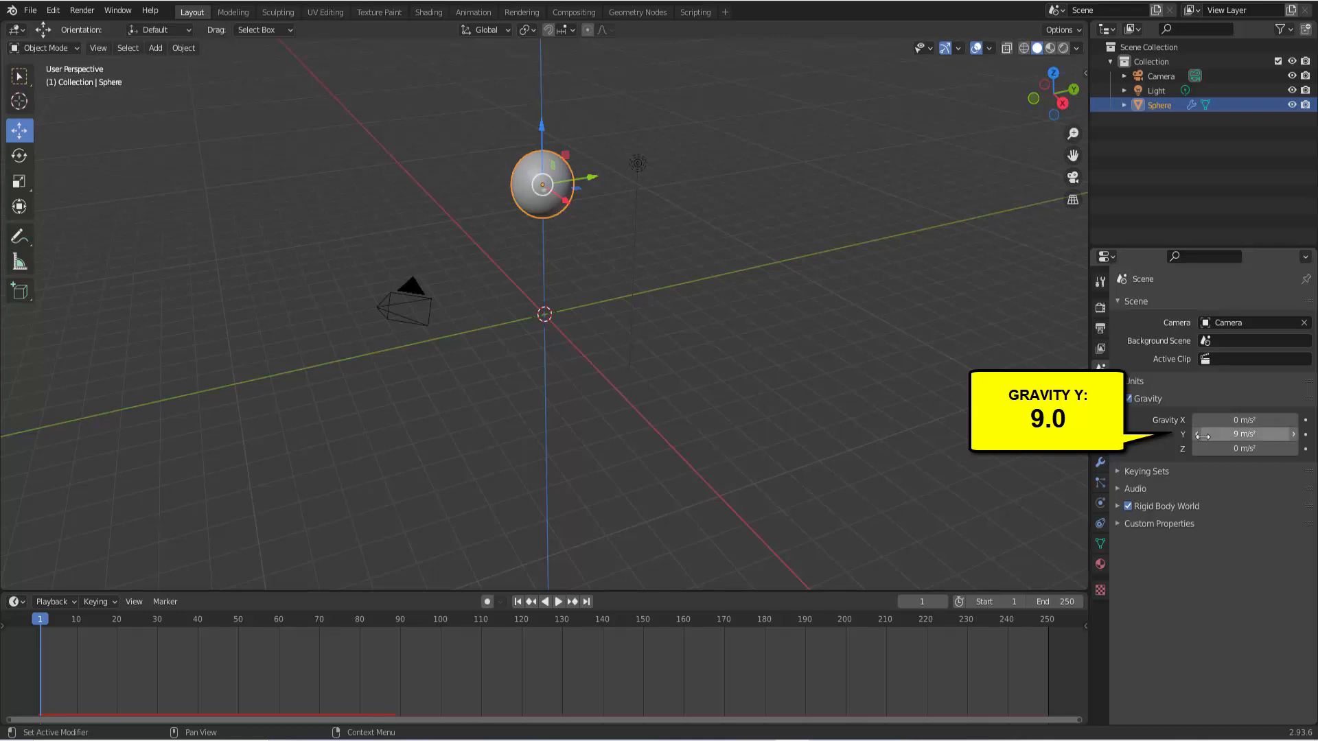
left_click(559, 602)
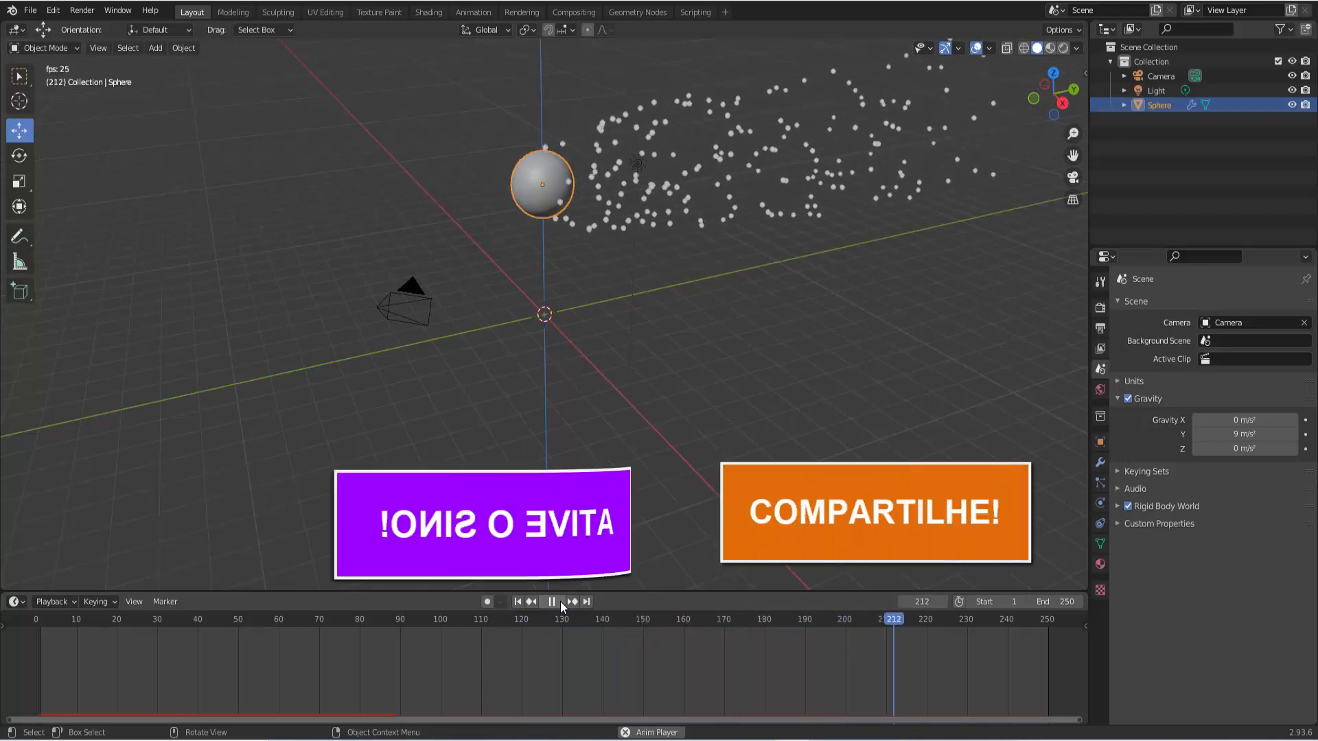
left_click(560, 601)
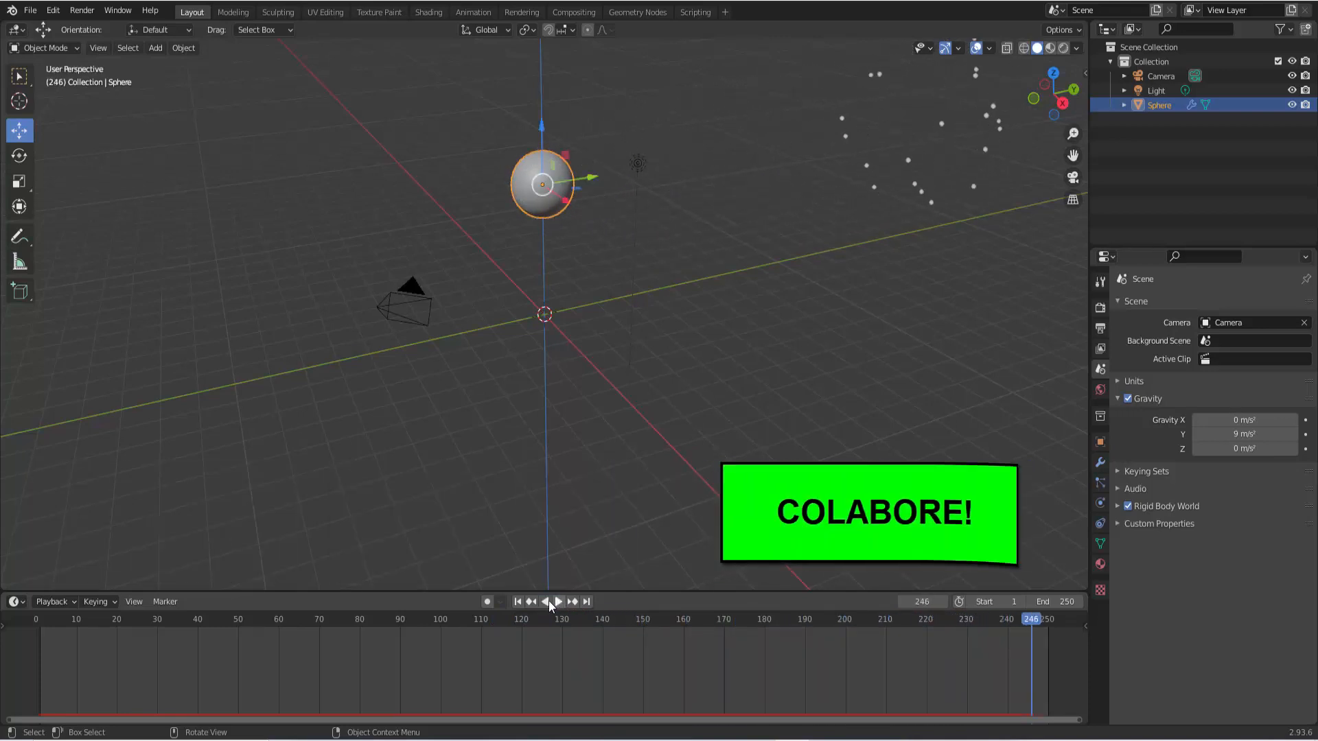
key("shift+Left")
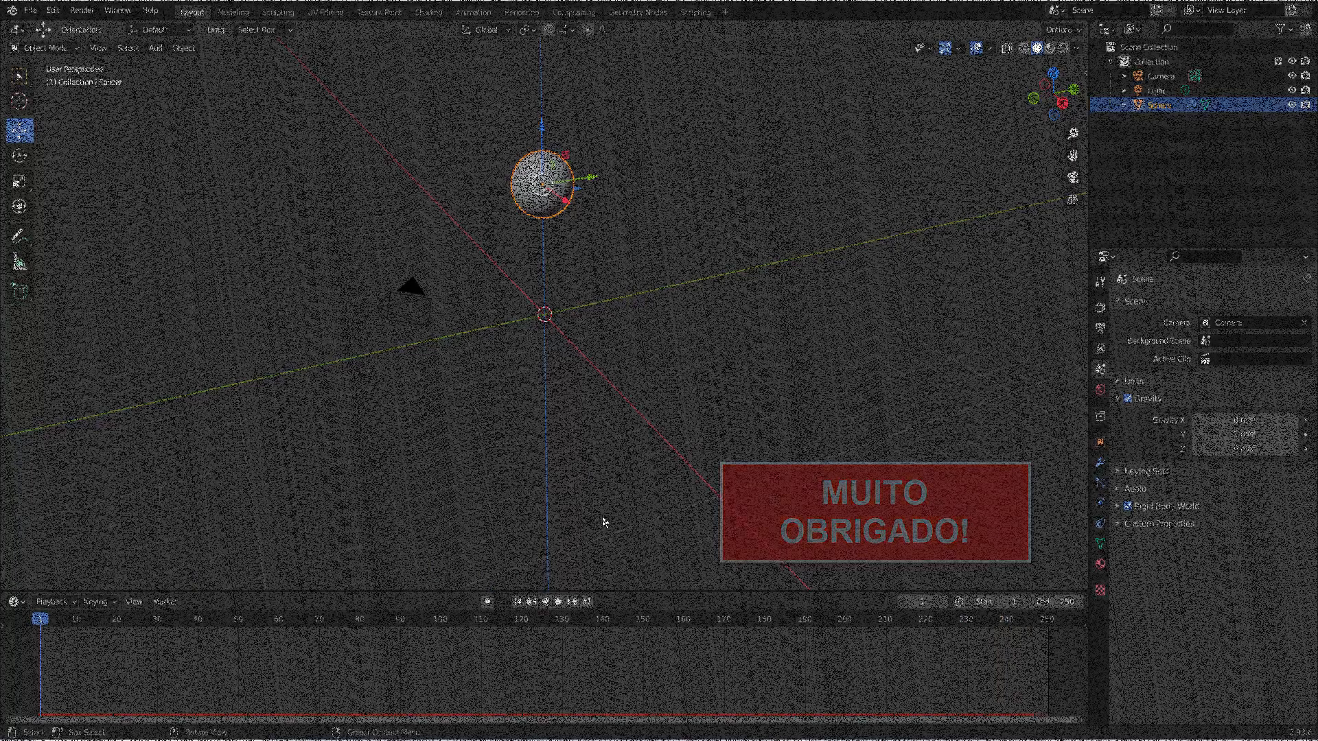